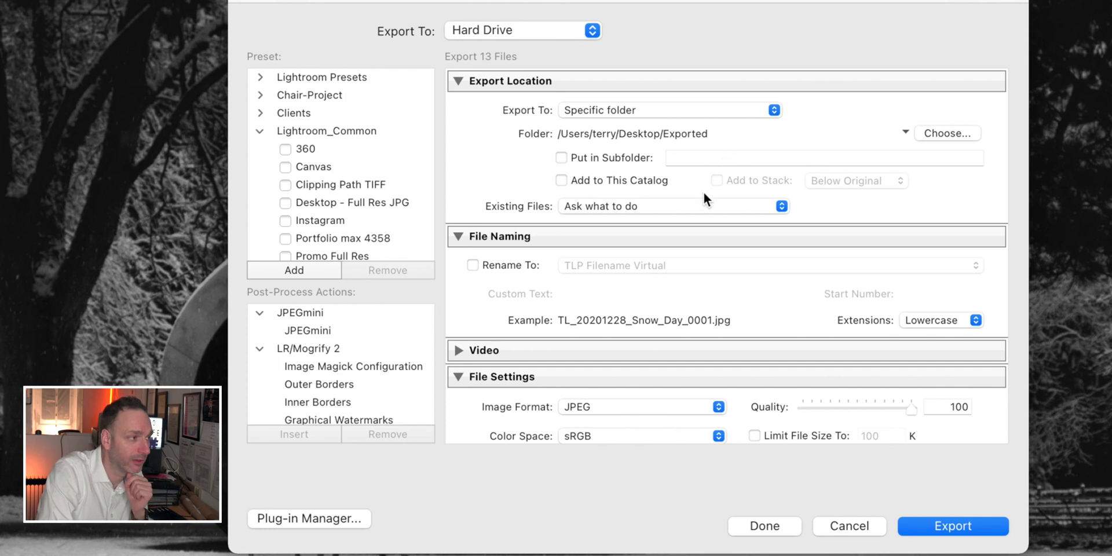
Review the export's file naming, file settings, image sizing and output sharpening, including the available Resize to Fit modes
scroll(626, 281, "down", 5)
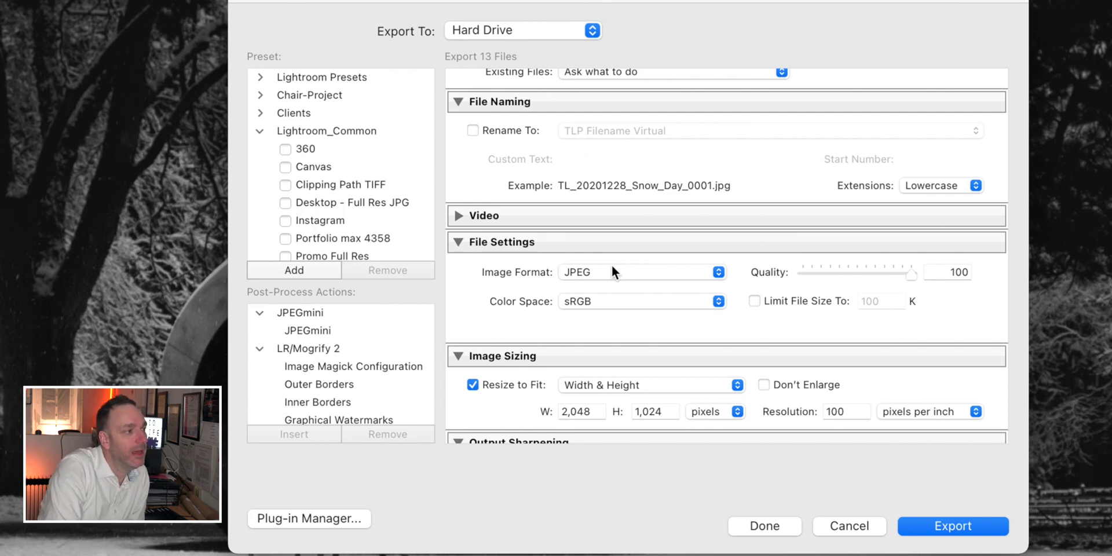
scroll(610, 263, "down", 5)
left_click(457, 109)
left_click(458, 108)
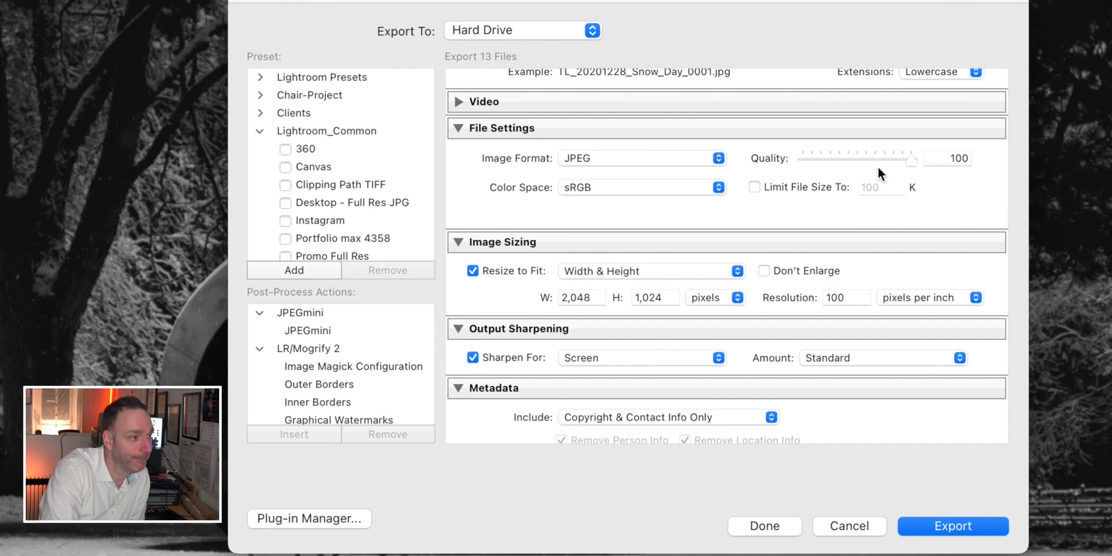
scroll(471, 256, "down", 3)
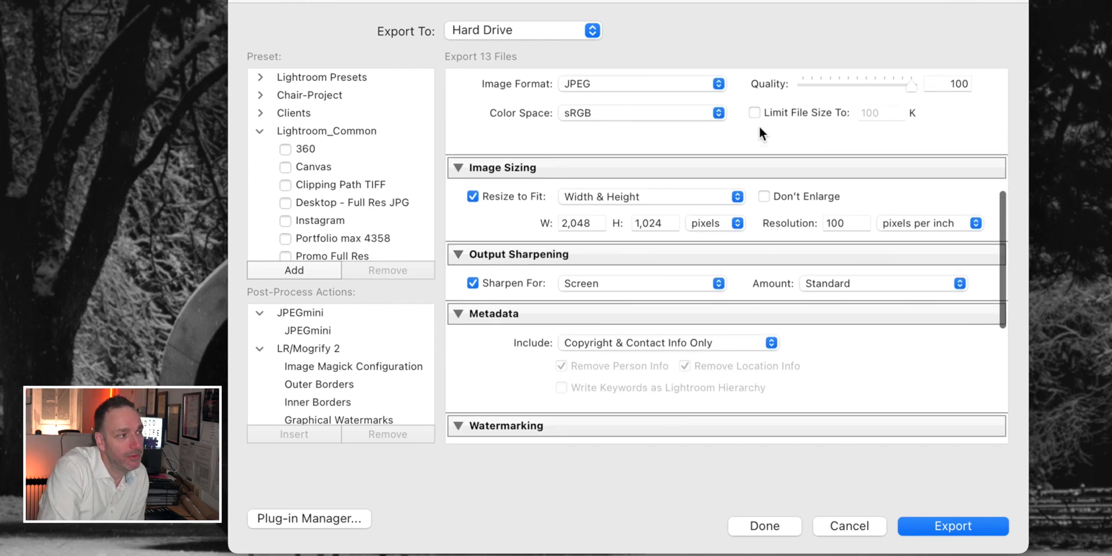
mouse_move(873, 119)
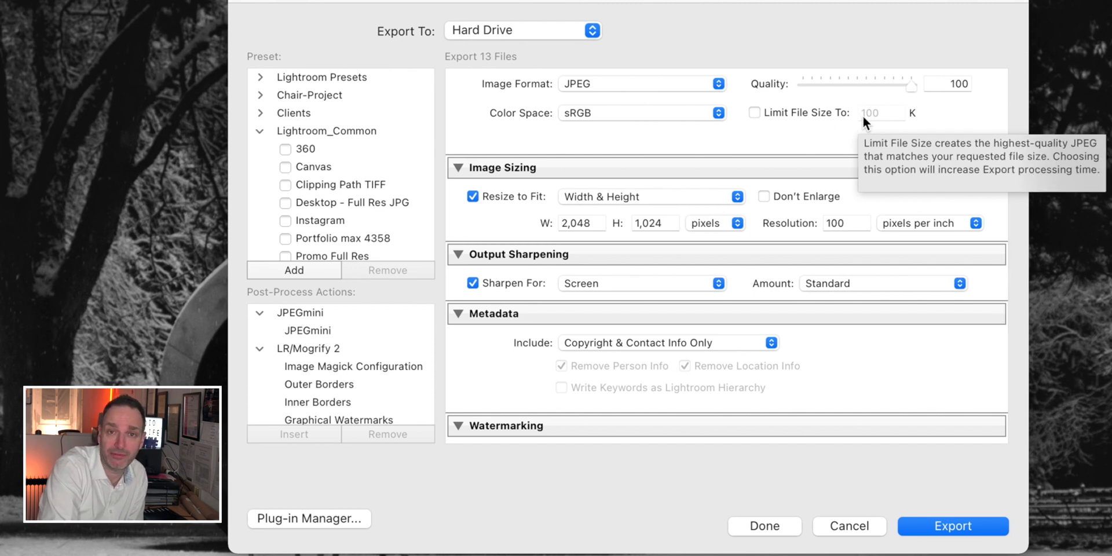
scroll(610, 184, "down", 5)
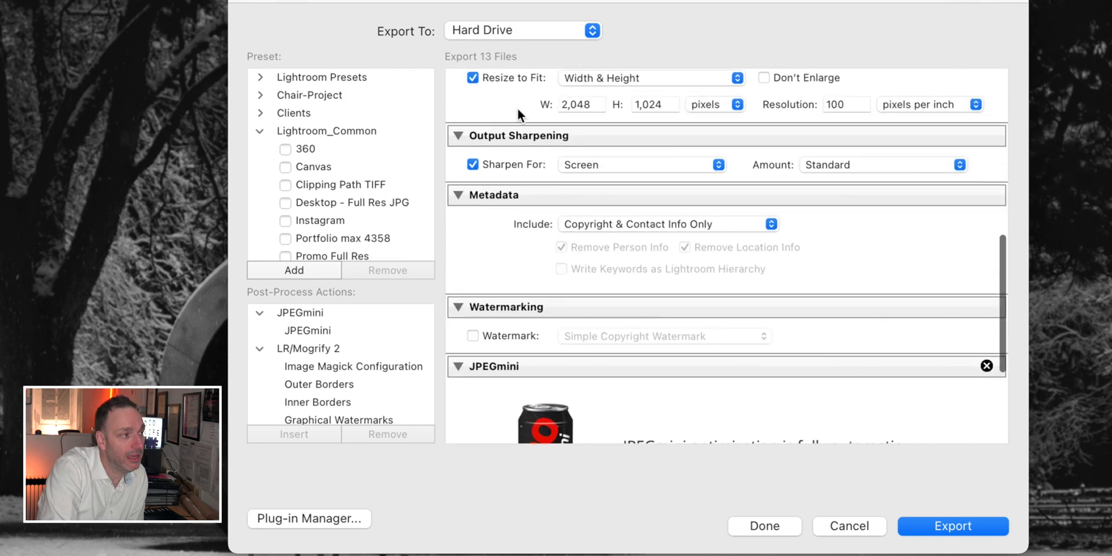
scroll(518, 110, "up", 2)
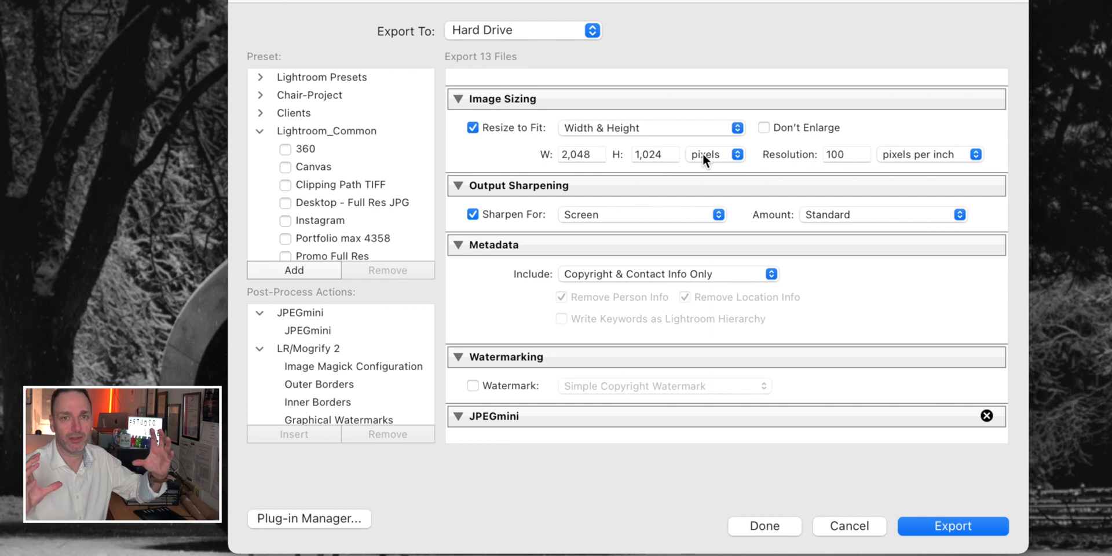
left_click(616, 120)
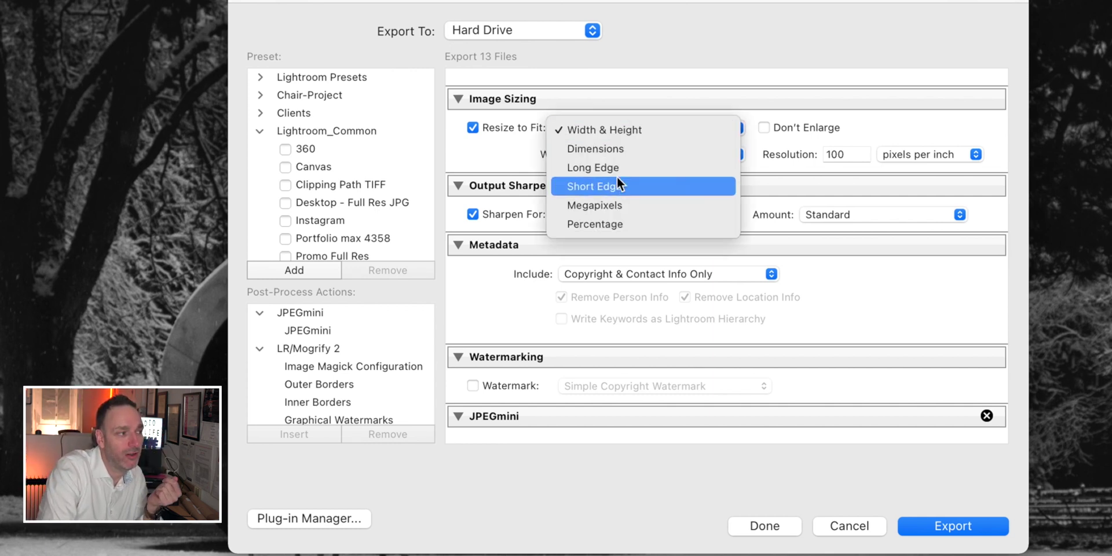
left_click(472, 152)
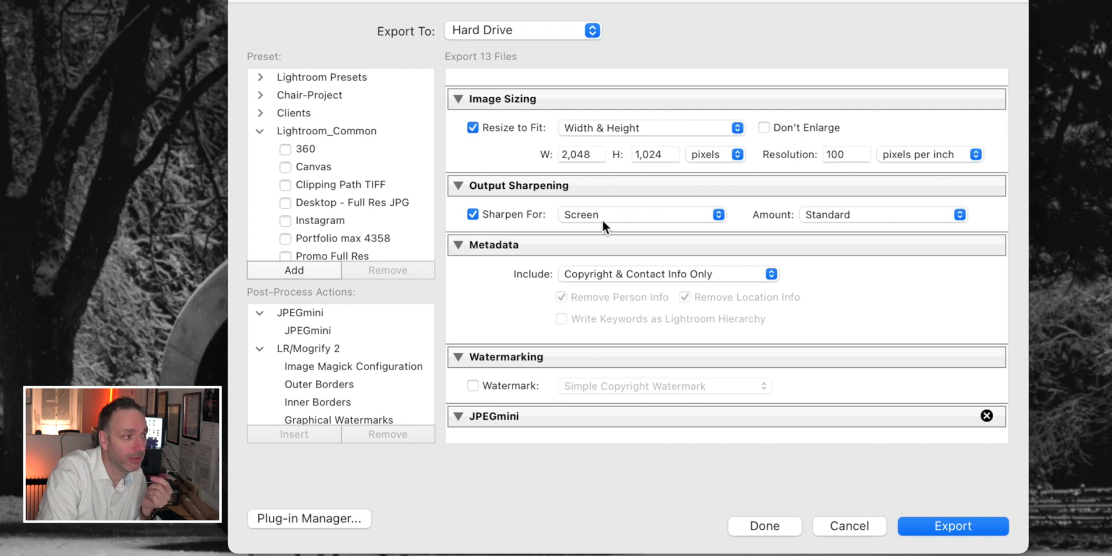
scroll(607, 220, "up", 1)
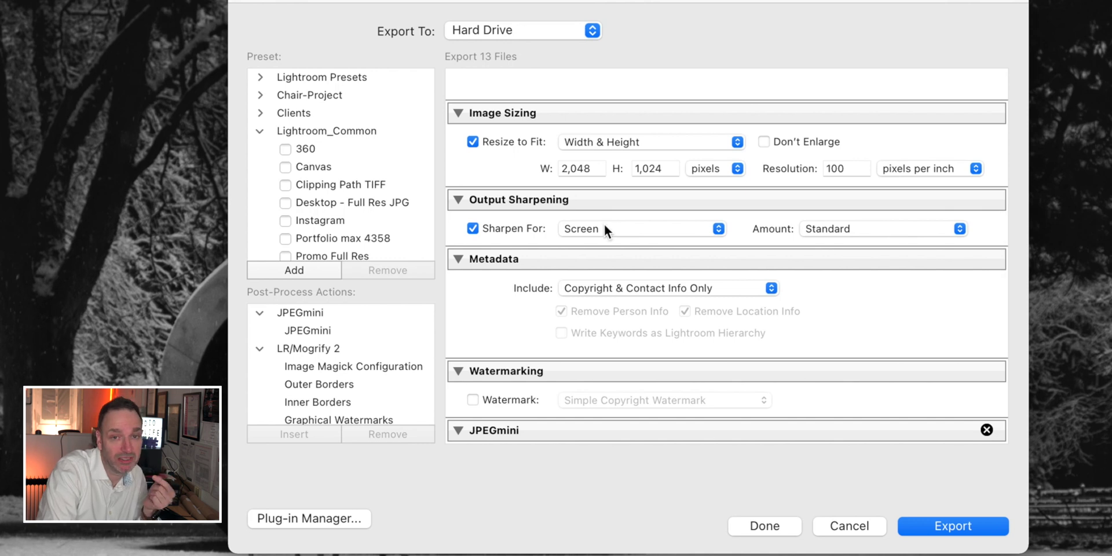
Set the export metadata to include All Except Camera Raw Info
scroll(510, 249, "down", 10)
scroll(527, 173, "up", 3)
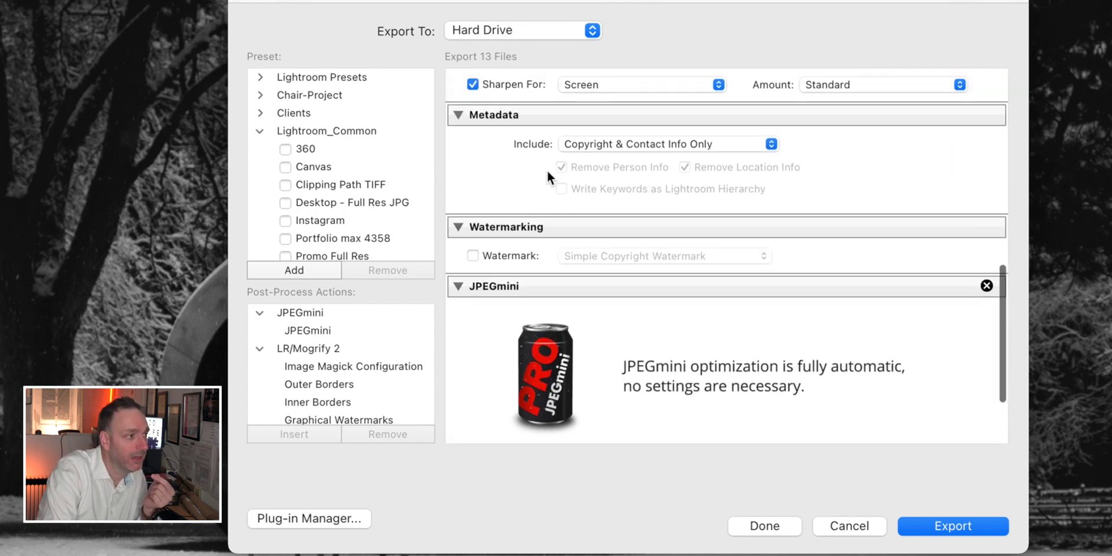
left_click(603, 144)
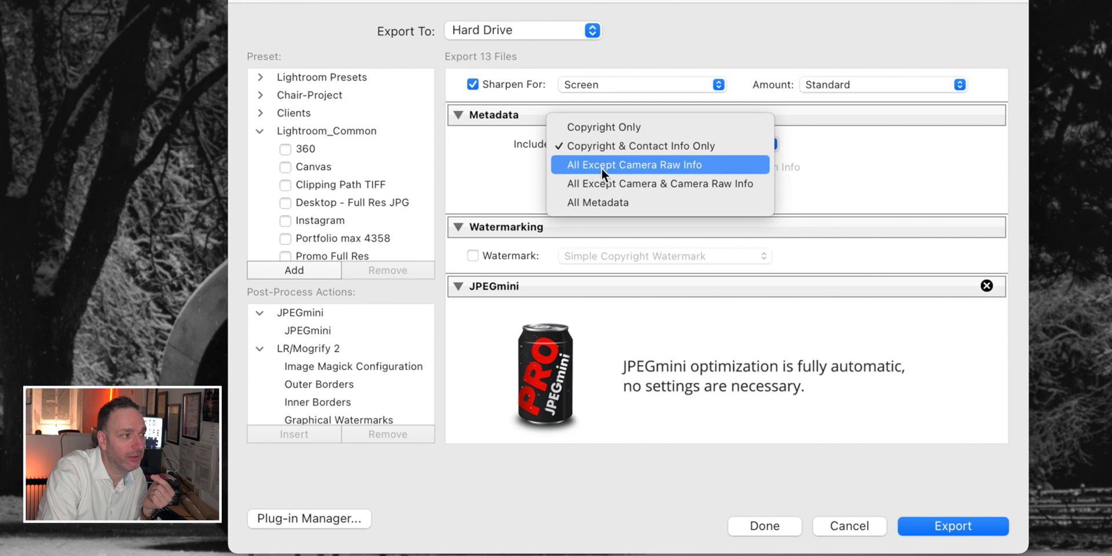
left_click(679, 171)
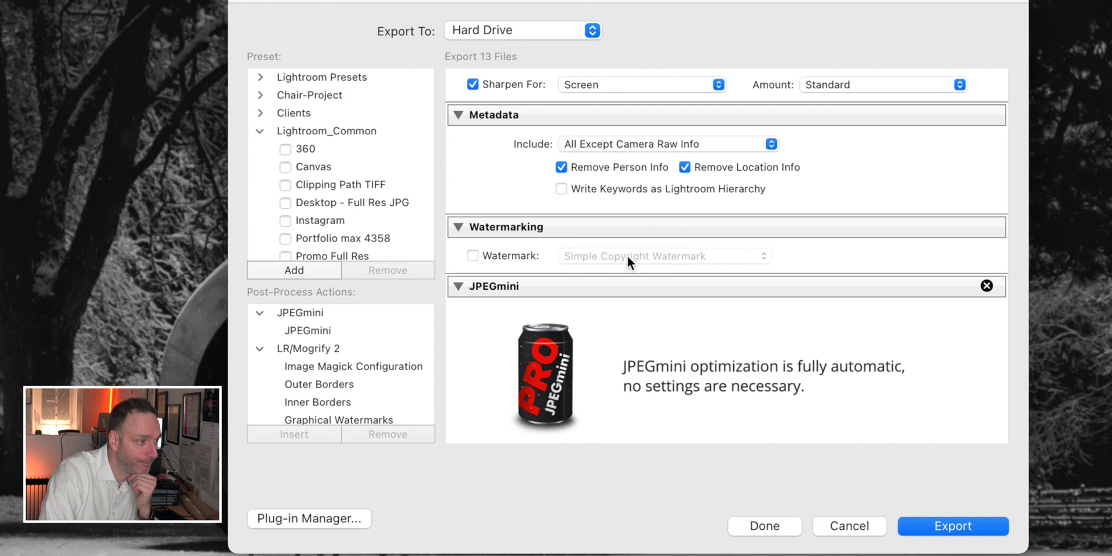
Enable watermarking for the export and choose the TLP Logo White Left watermark
left_click(480, 256)
left_click(652, 255)
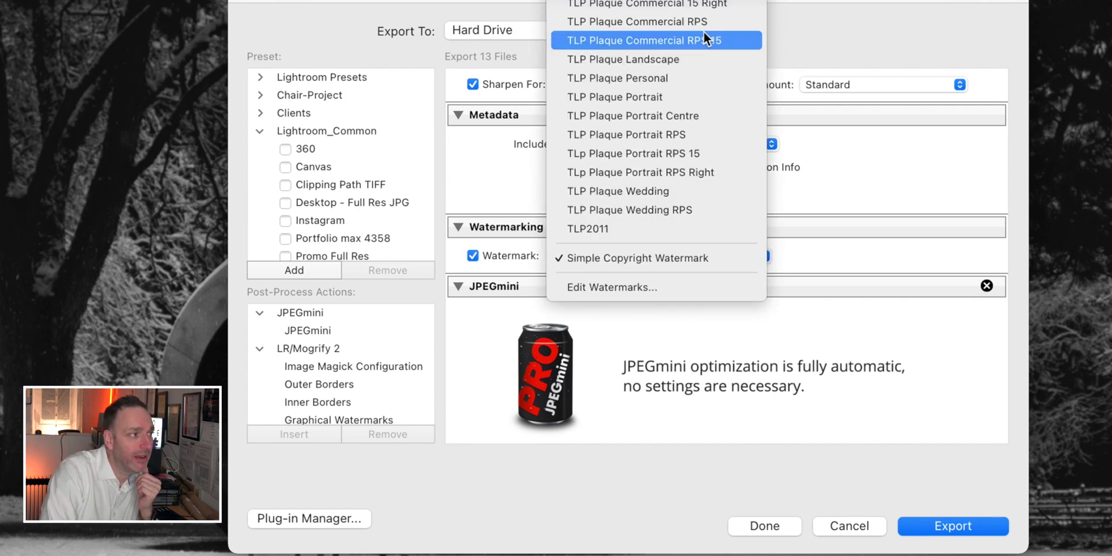
scroll(703, 32, "up", 5)
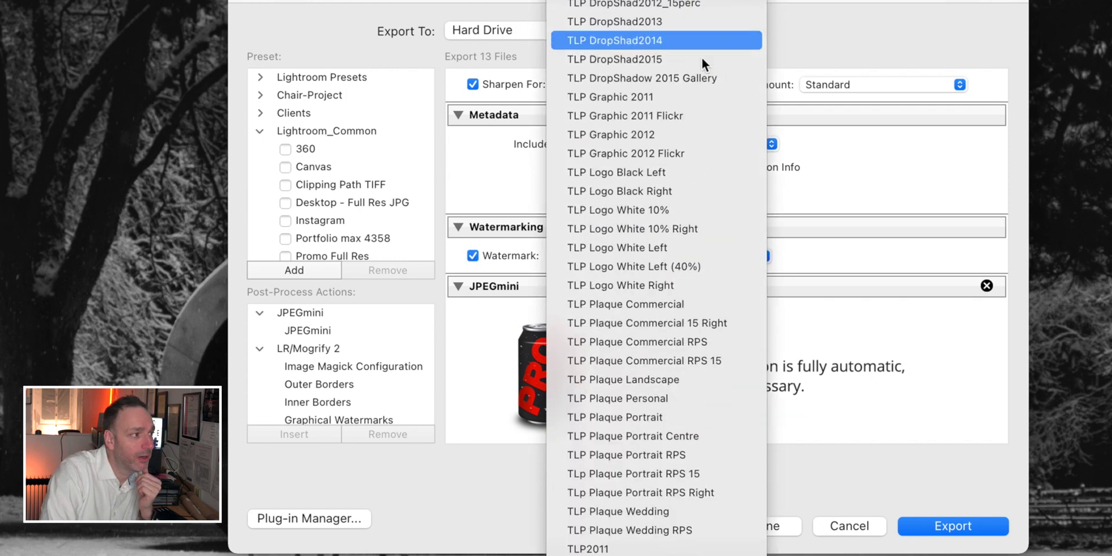
left_click(687, 246)
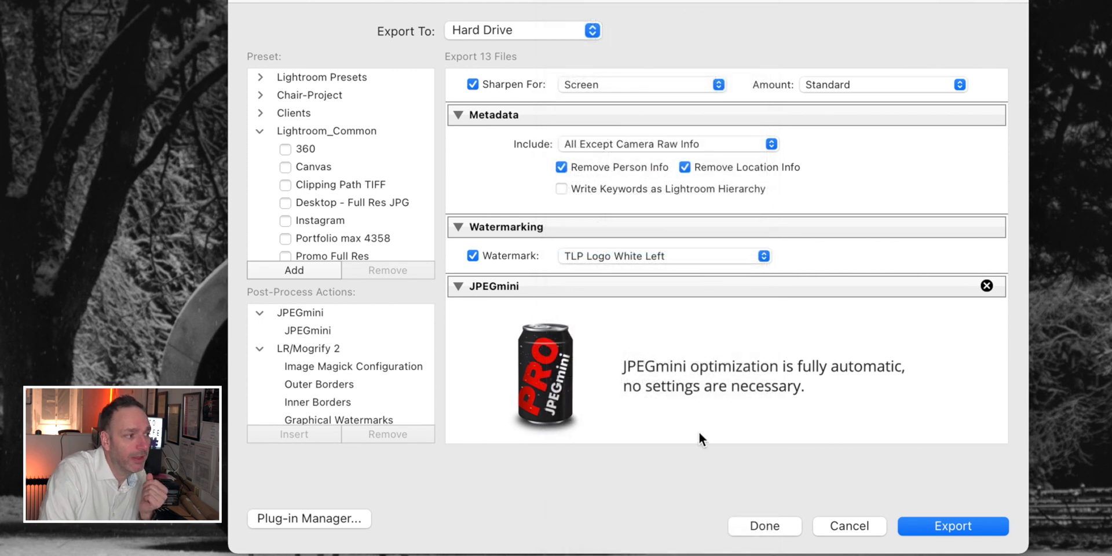
Review the after-export options, keeping Do nothing, and look through the available post-process actions
scroll(645, 395, "down", 3)
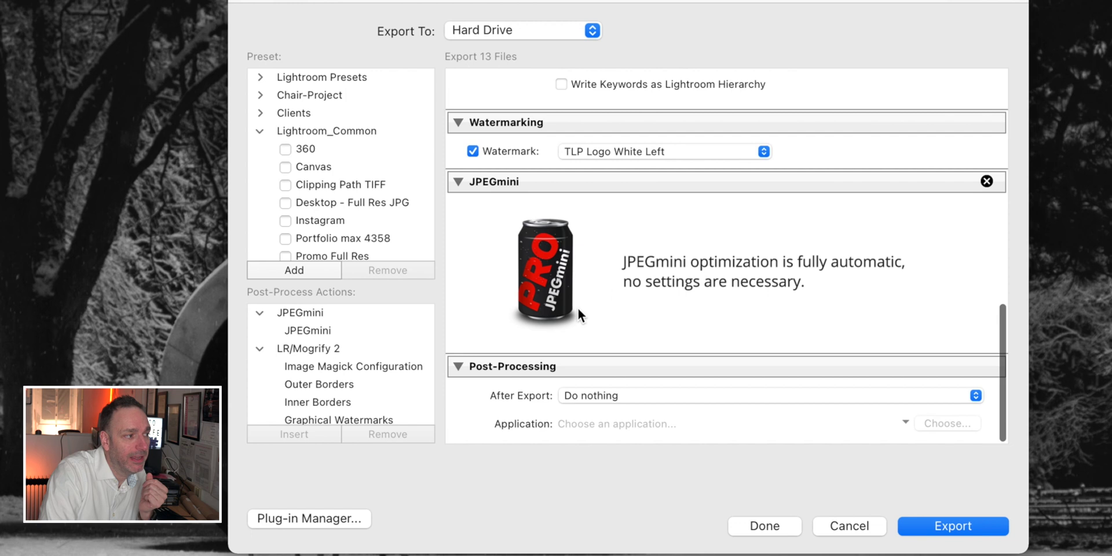
left_click(579, 396)
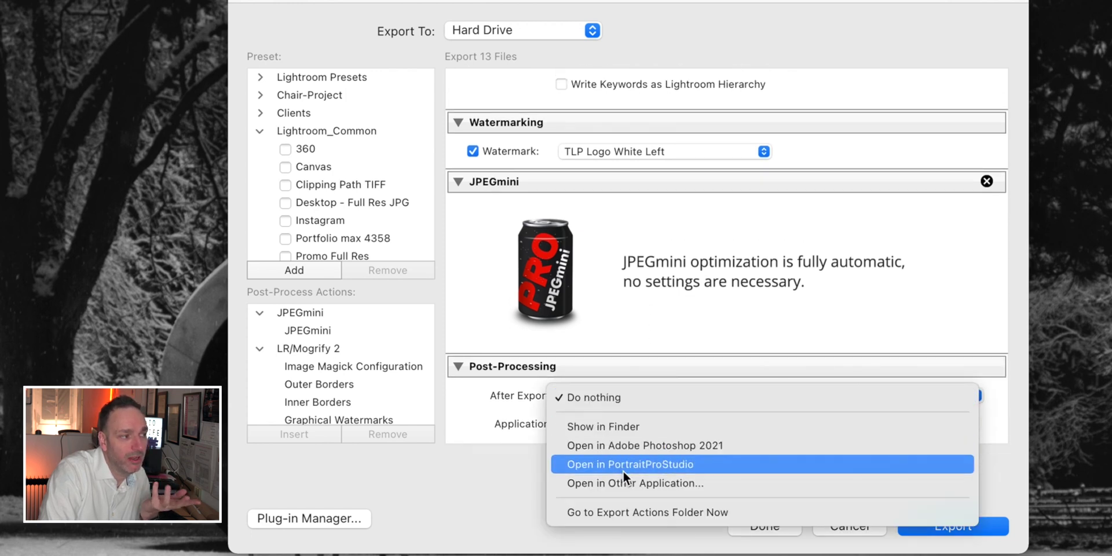
left_click(690, 398)
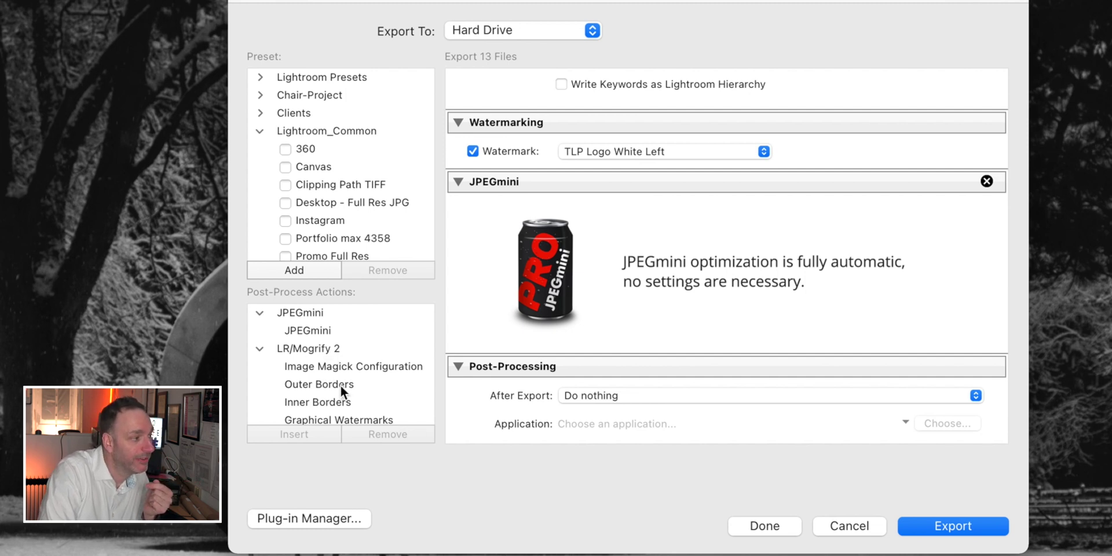
scroll(340, 385, "down", 5)
scroll(339, 383, "up", 5)
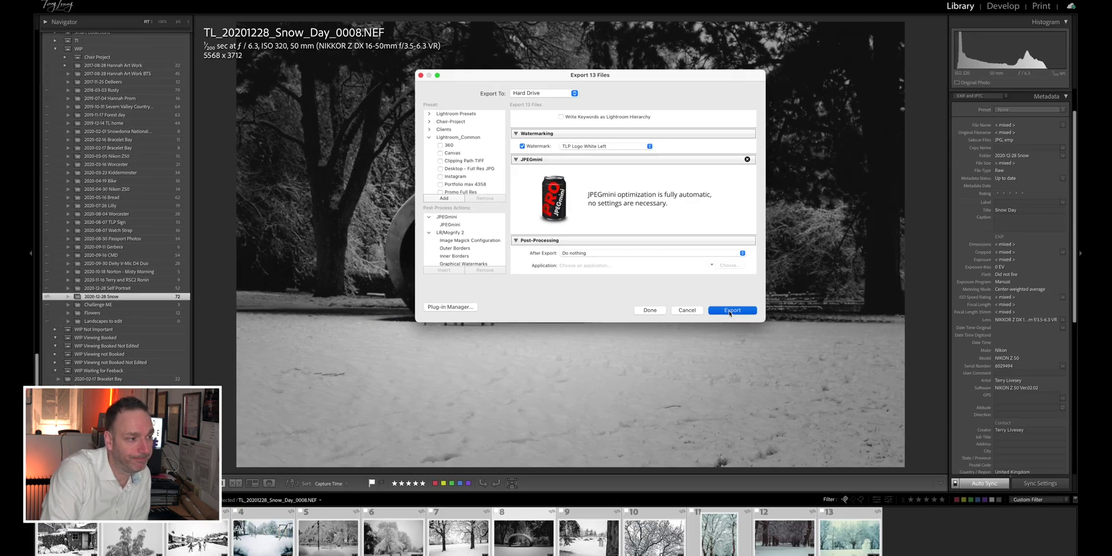
Export the 13 photos and inspect the first two resulting JPEGs in the Exported folder
left_click(934, 523)
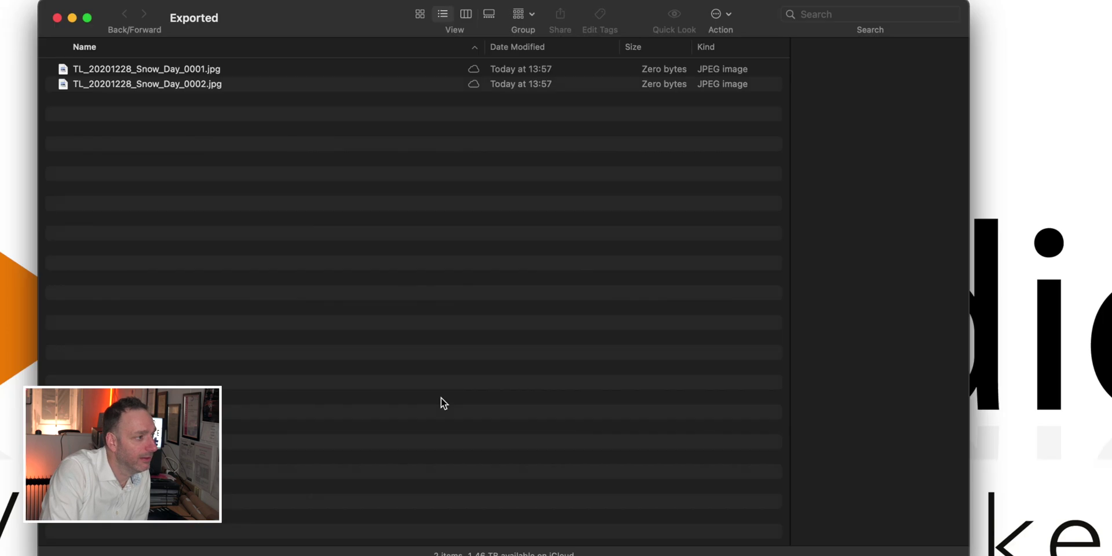
left_click(106, 68)
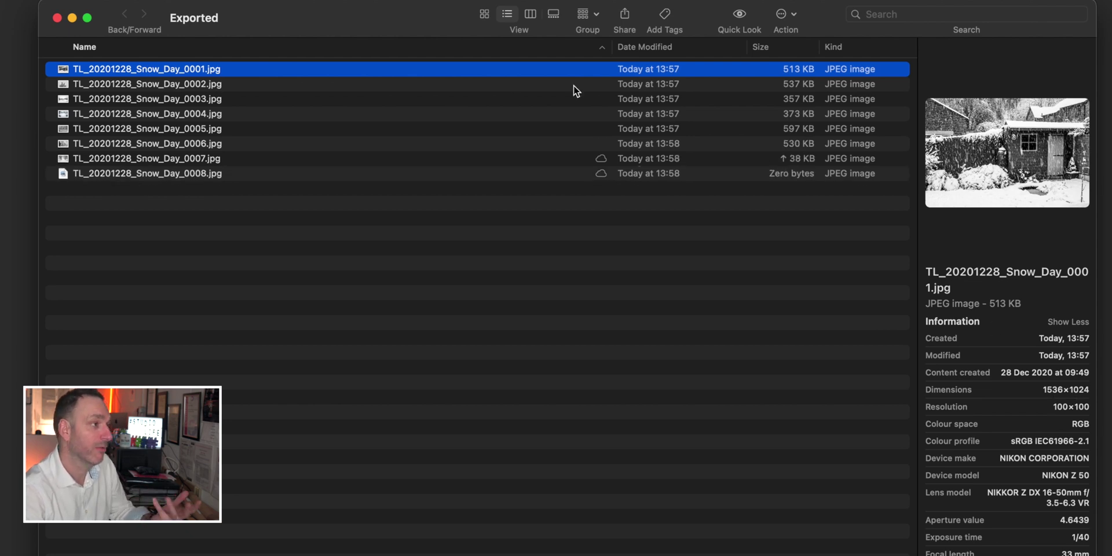
left_click(224, 84)
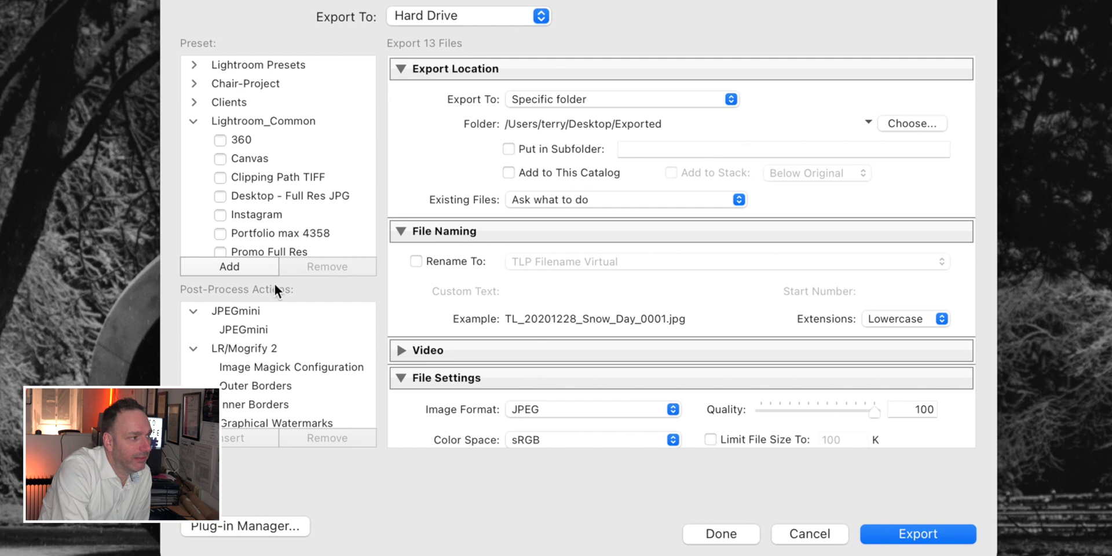
left_click(231, 264)
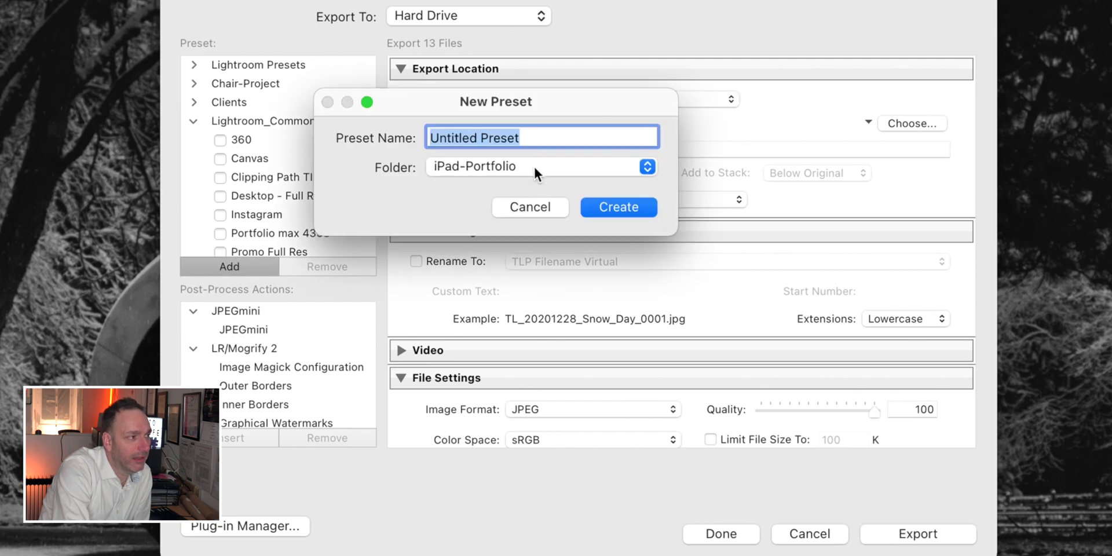
left_click(533, 166)
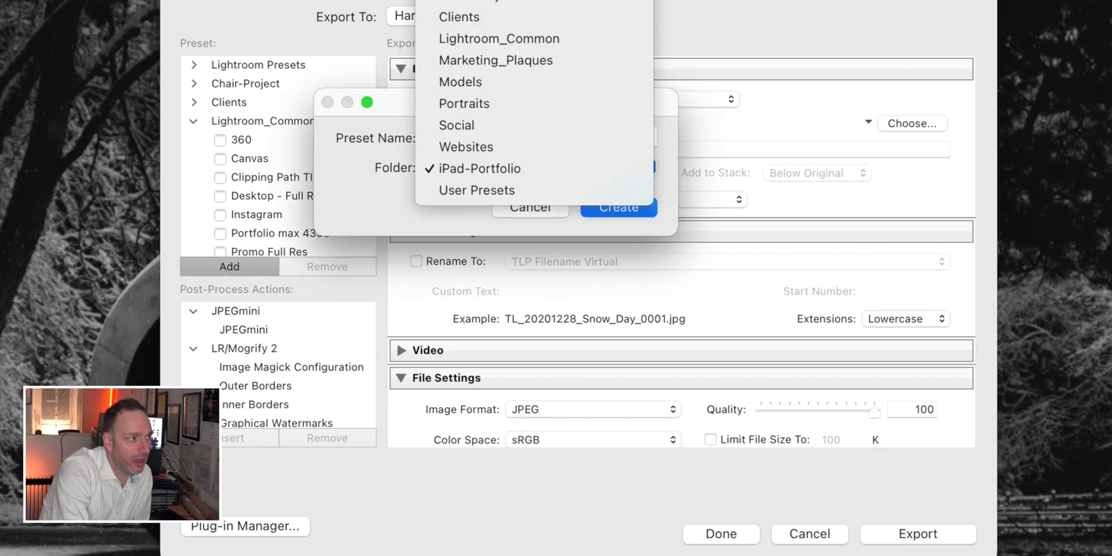
left_click(374, 192)
left_click(529, 208)
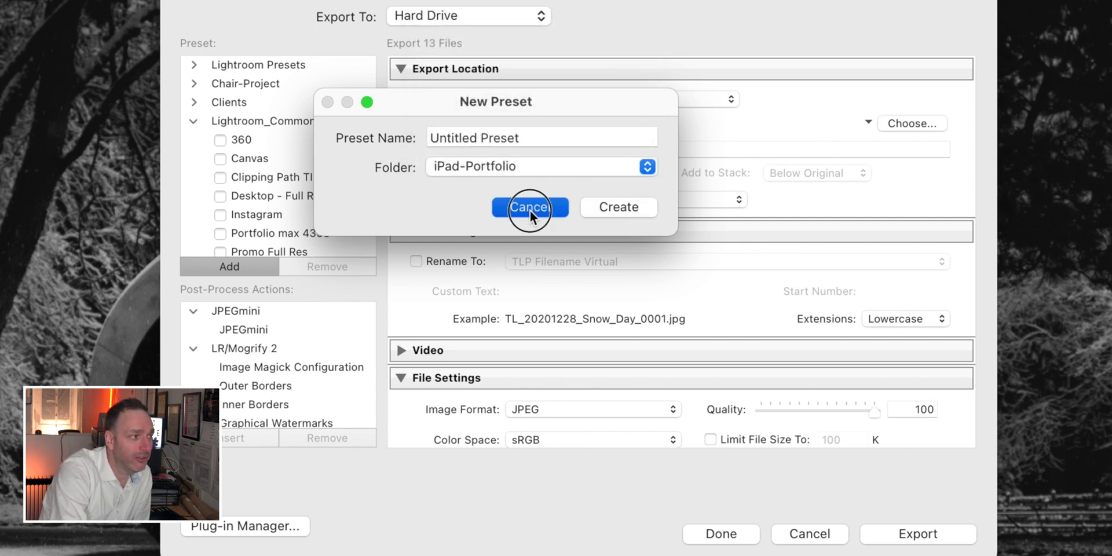
Select the Corporate Full Res preset in the Portraits folder and view the management options available for it
scroll(277, 216, "down", 10)
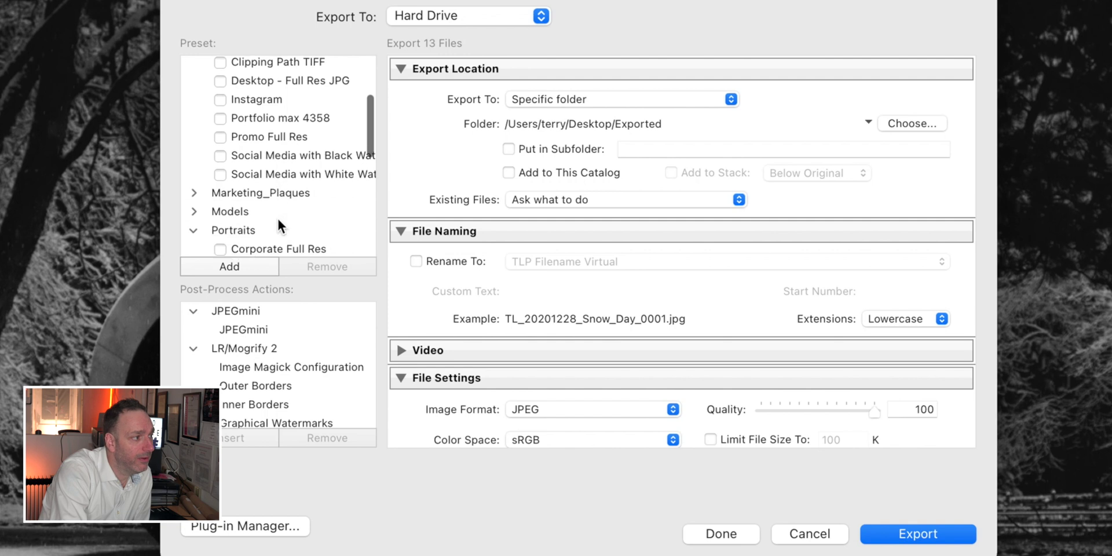
left_click(273, 148)
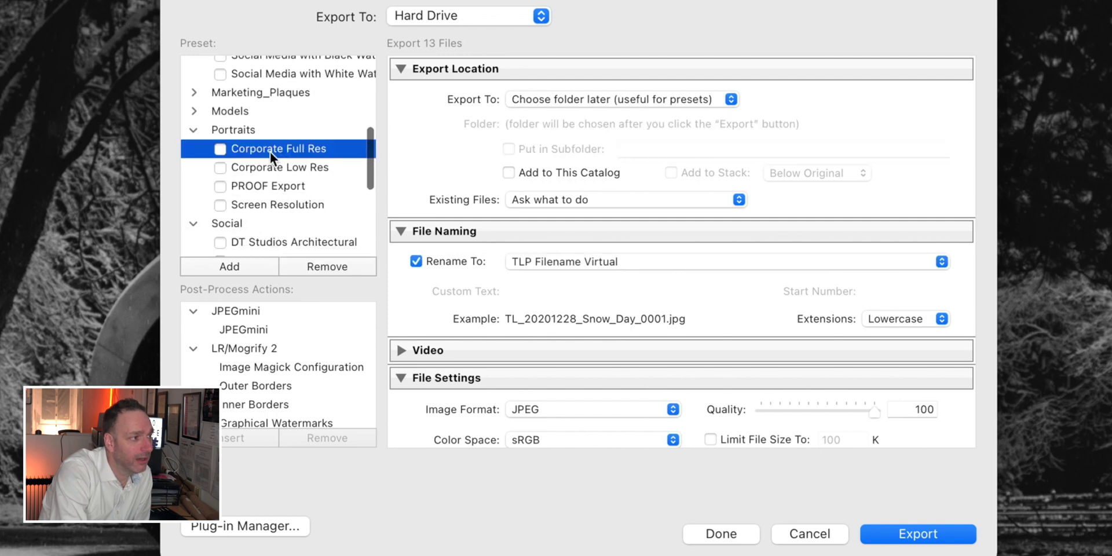
right_click(276, 151)
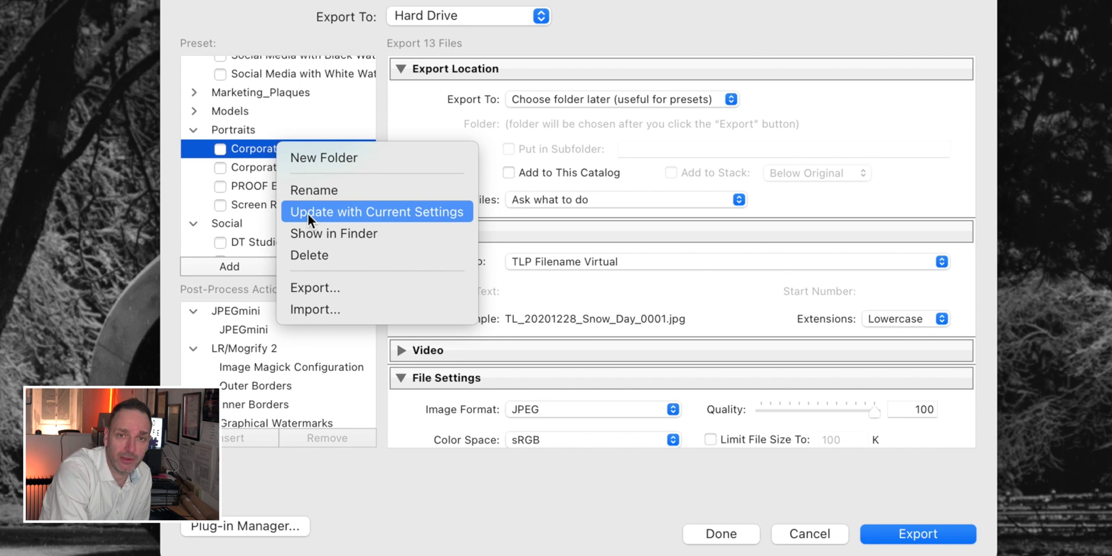
left_click(242, 147)
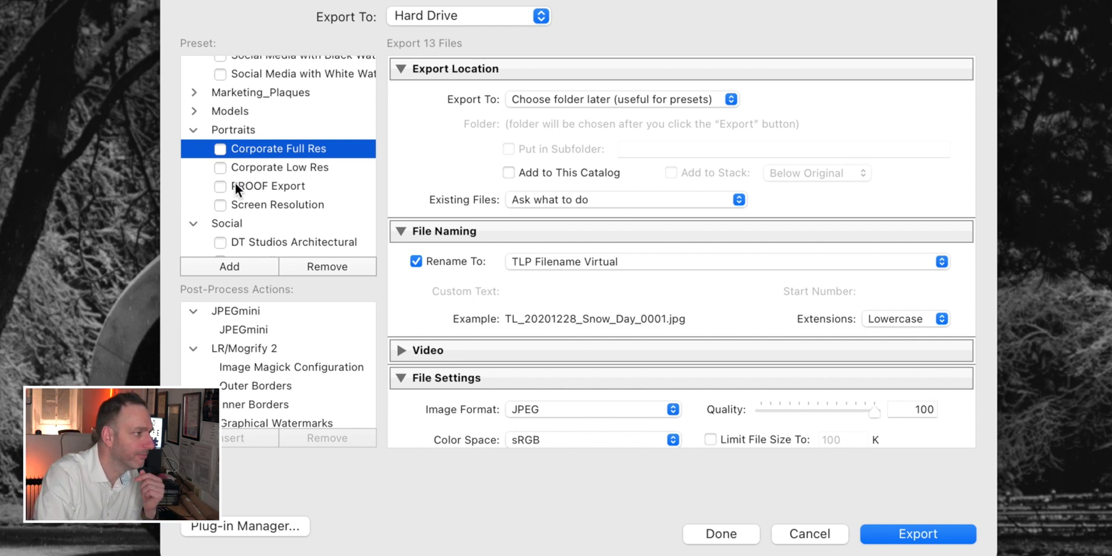
left_click(220, 149)
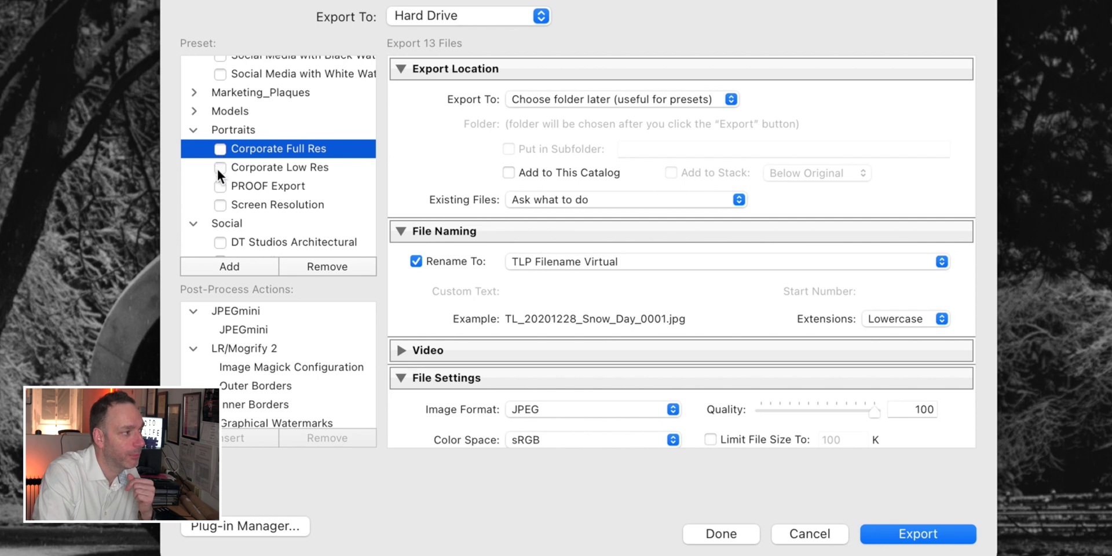
left_click(219, 167)
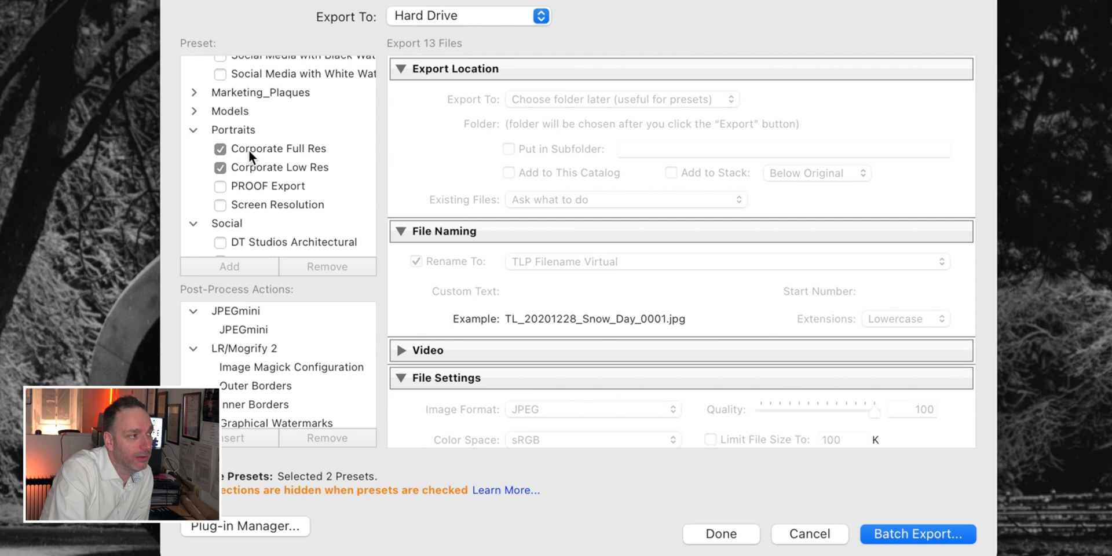
left_click(220, 168)
left_click(220, 149)
Compare the settings of the Corporate Full Res and Corporate Low Res presets and check both for a batch export
left_click(276, 147)
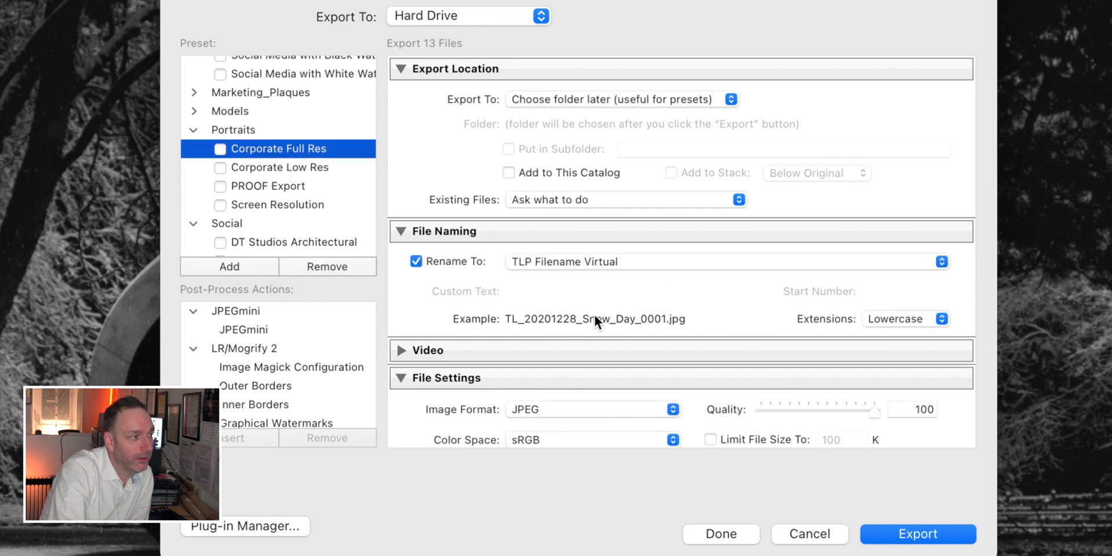
scroll(522, 297, "down", 10)
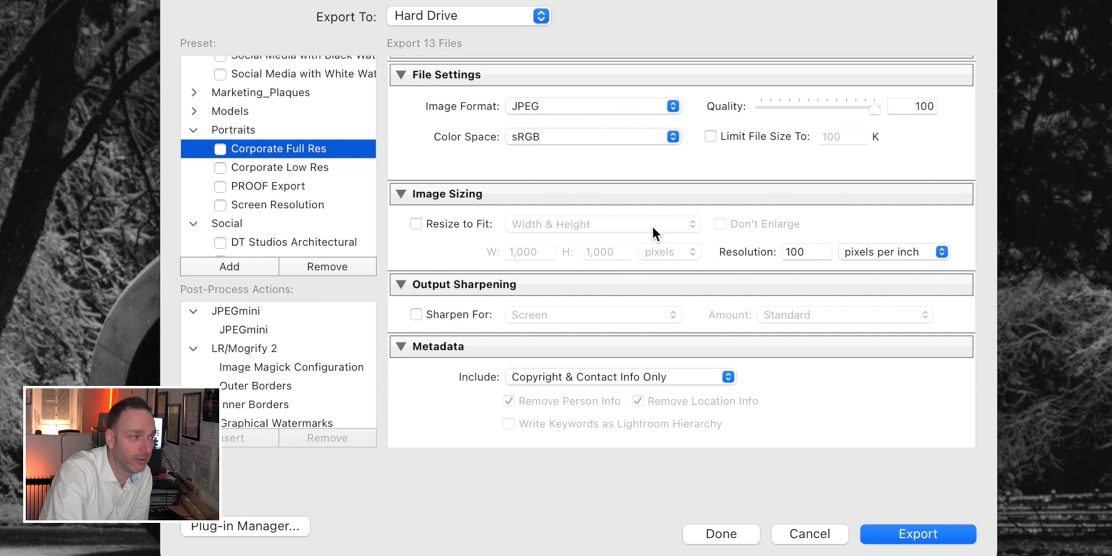
left_click(293, 168)
scroll(473, 311, "down", 12)
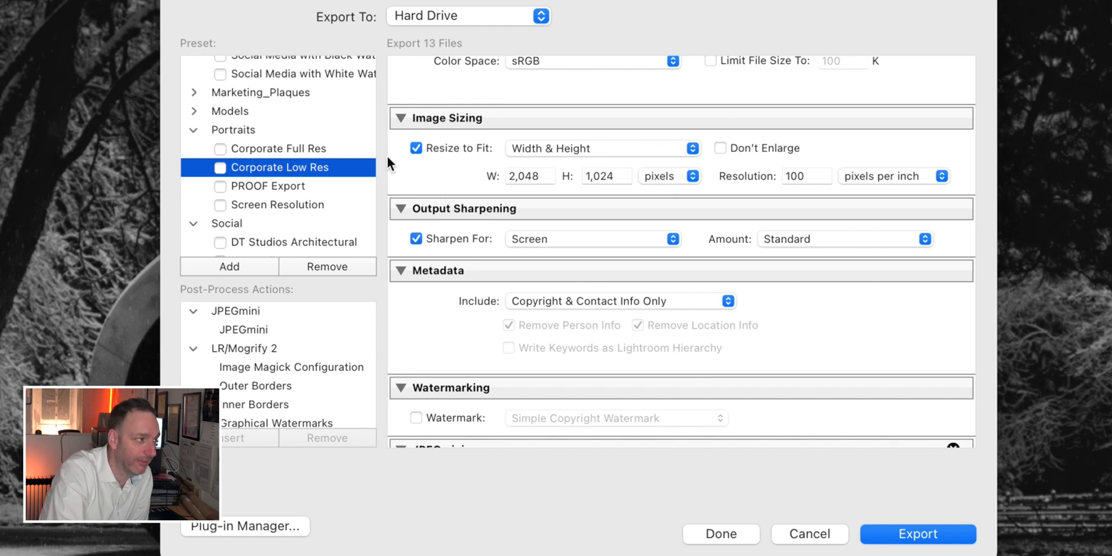
left_click(220, 149)
left_click(220, 167)
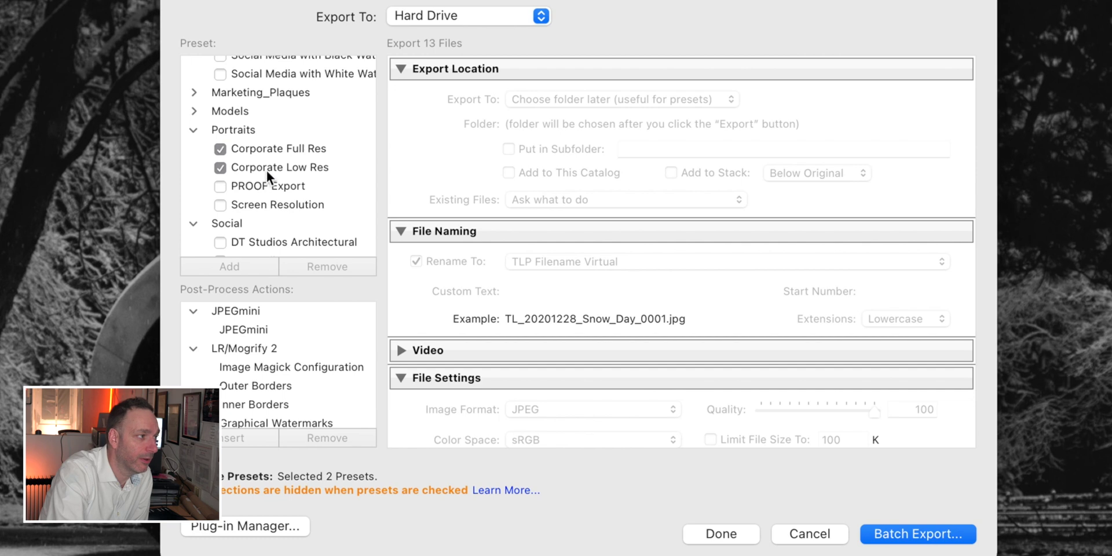
Start the batch export and set its parent folder to a new folder named Batch inside Desktop's Exported folder
left_click(936, 544)
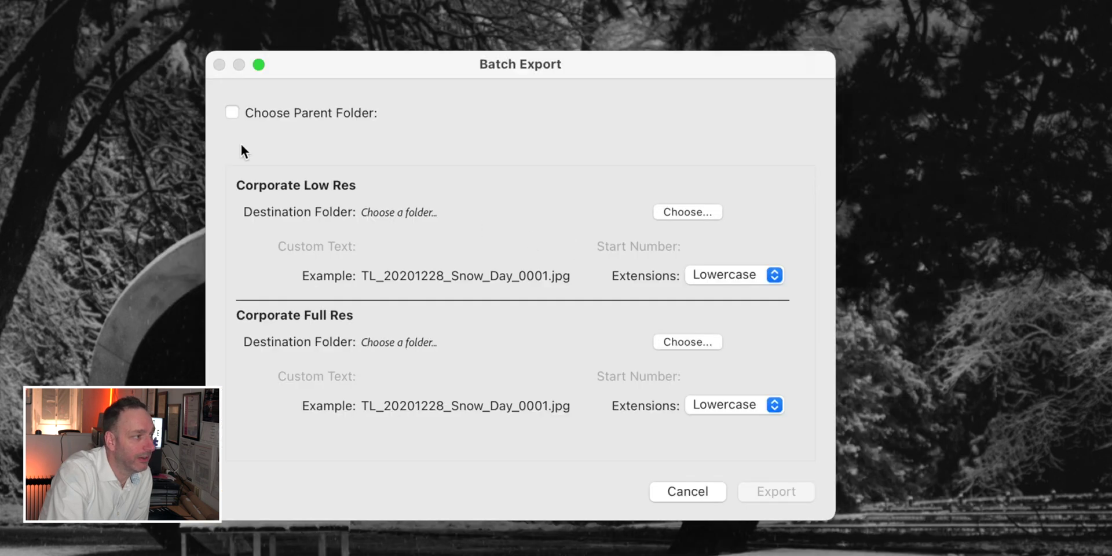
left_click(233, 113)
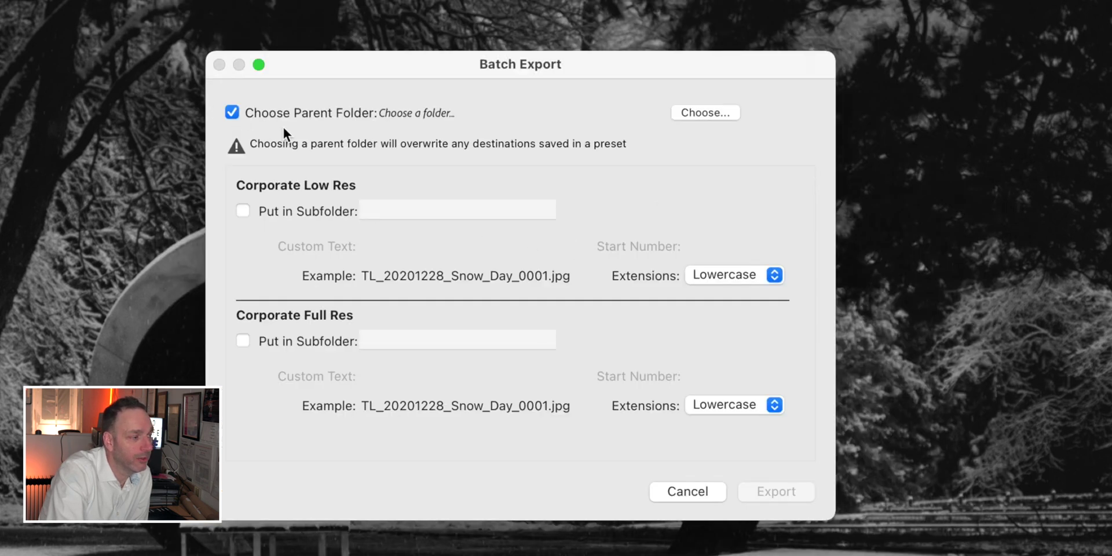
left_click(720, 112)
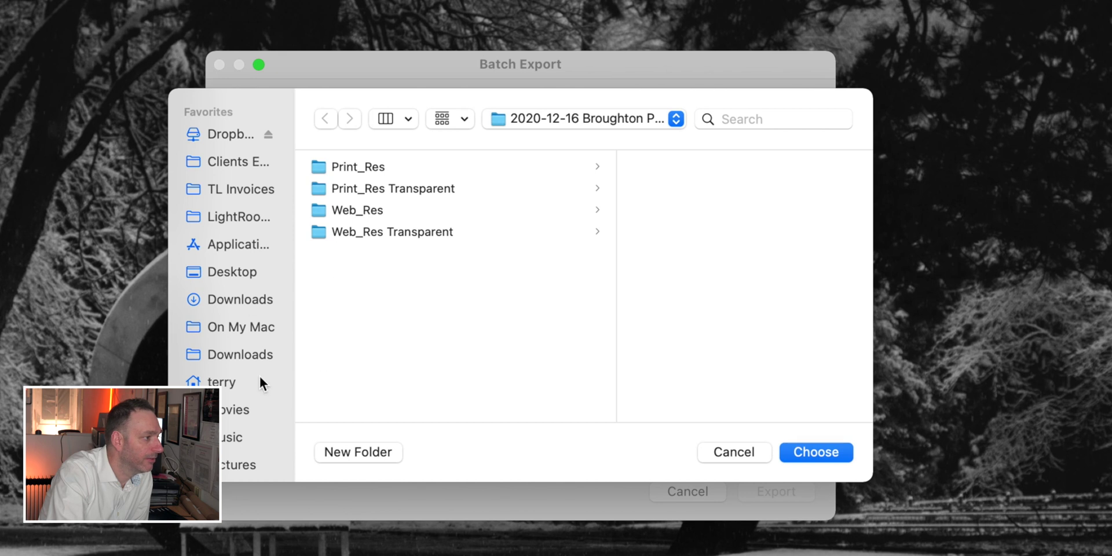
scroll(260, 379, "down", 10)
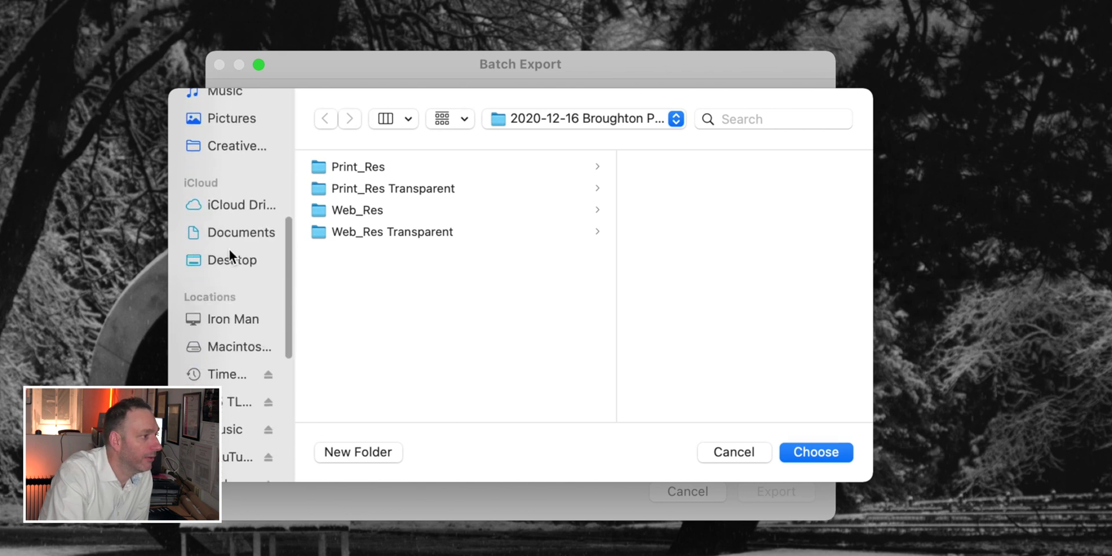
left_click(229, 259)
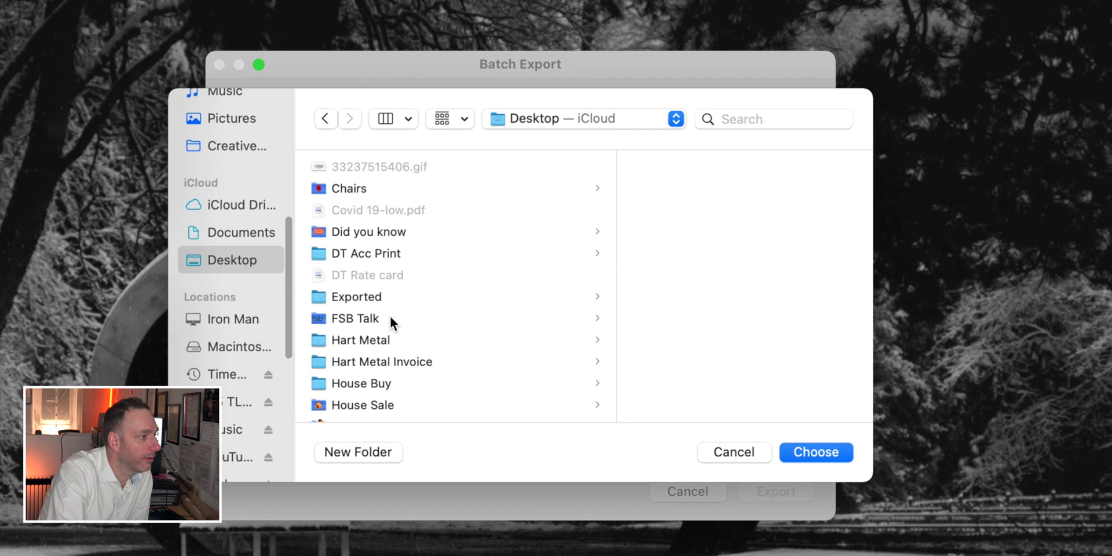
left_click(355, 296)
left_click(354, 453)
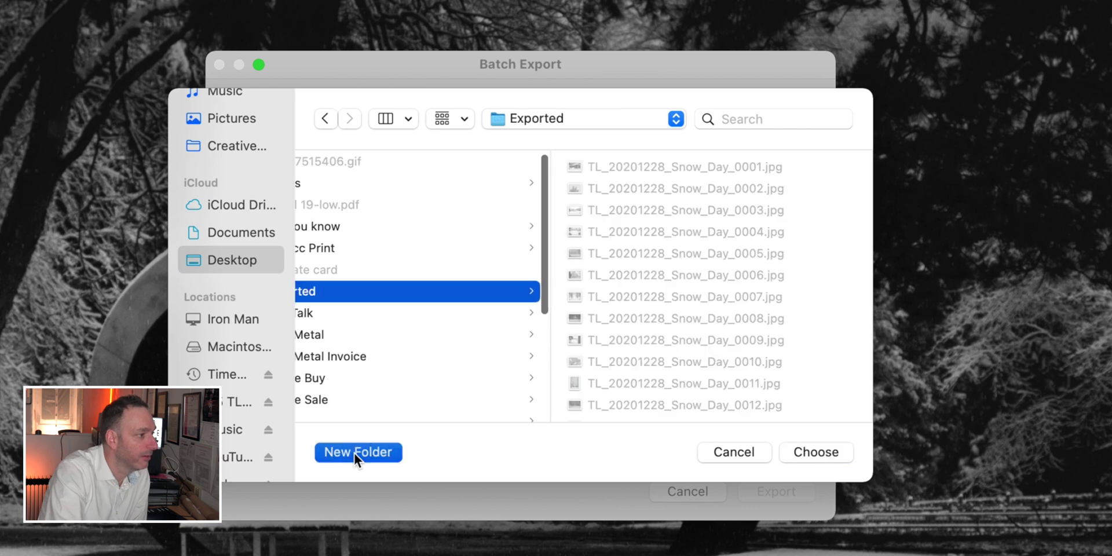
type("Ba")
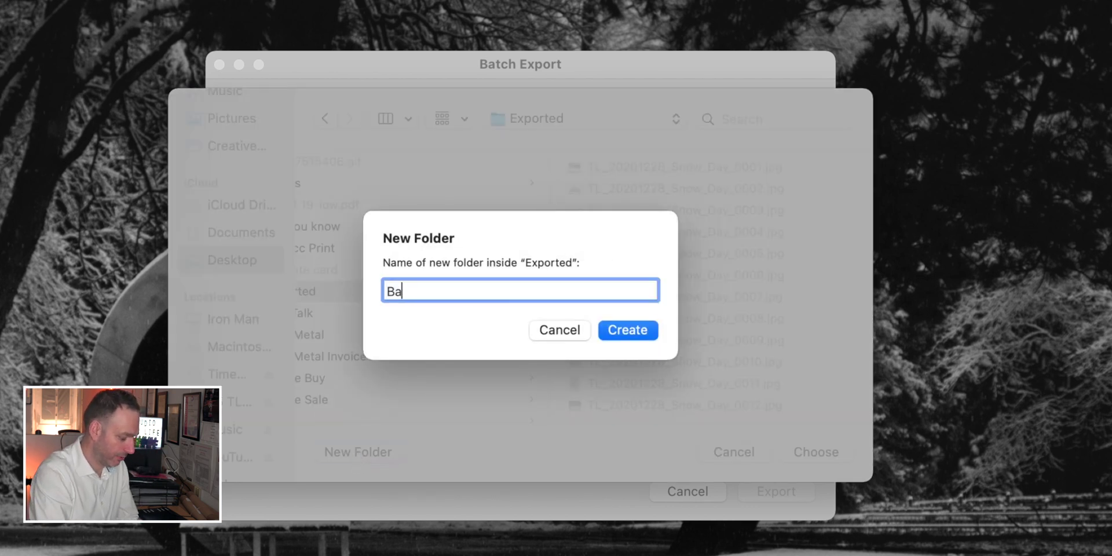
type("tch")
key("Return")
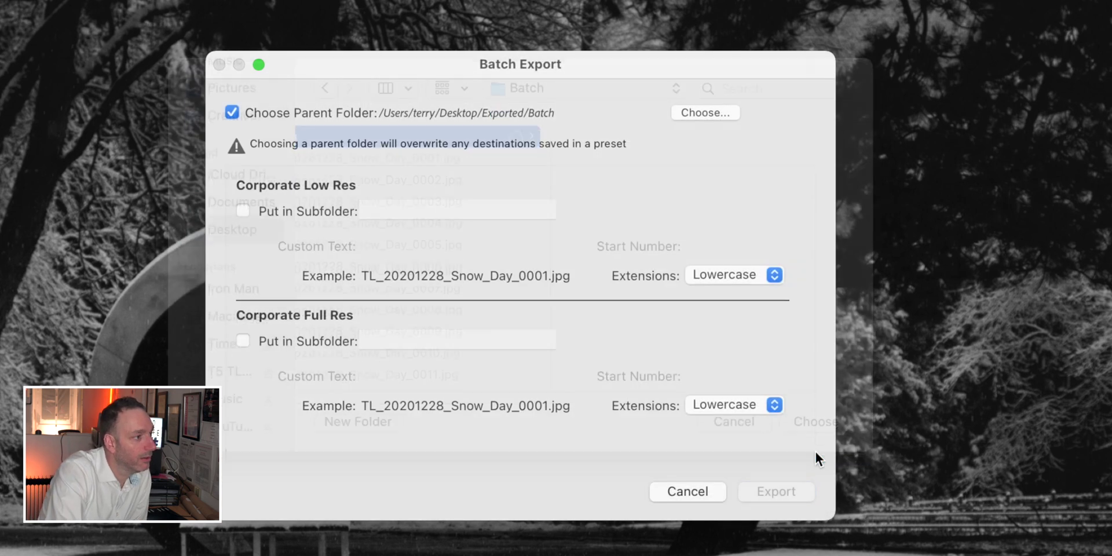
left_click(815, 452)
Put the Corporate Low Res exports in a subfolder named Web_Res
left_click(241, 213)
left_click(385, 213)
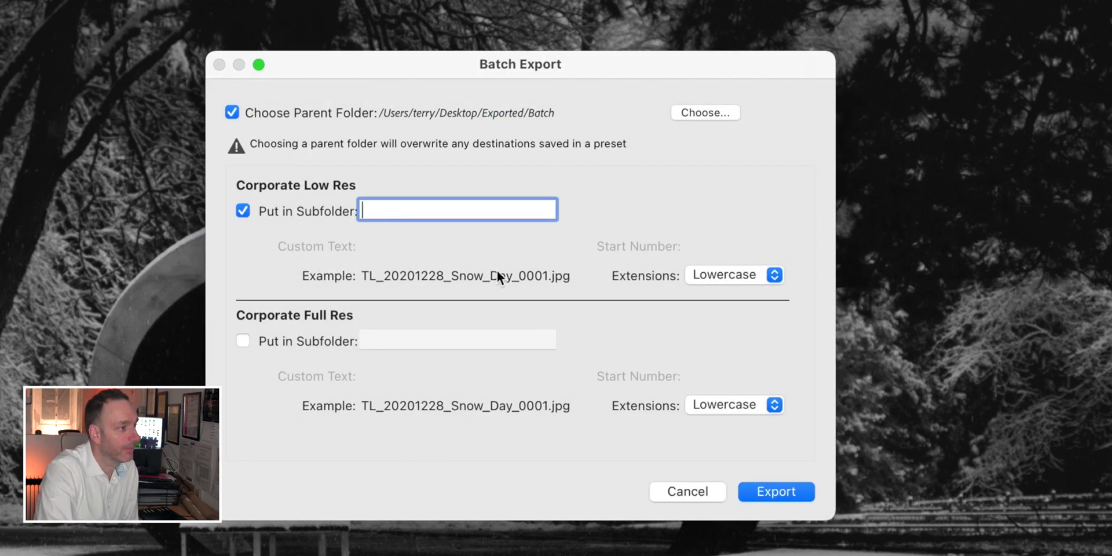
type("Print")
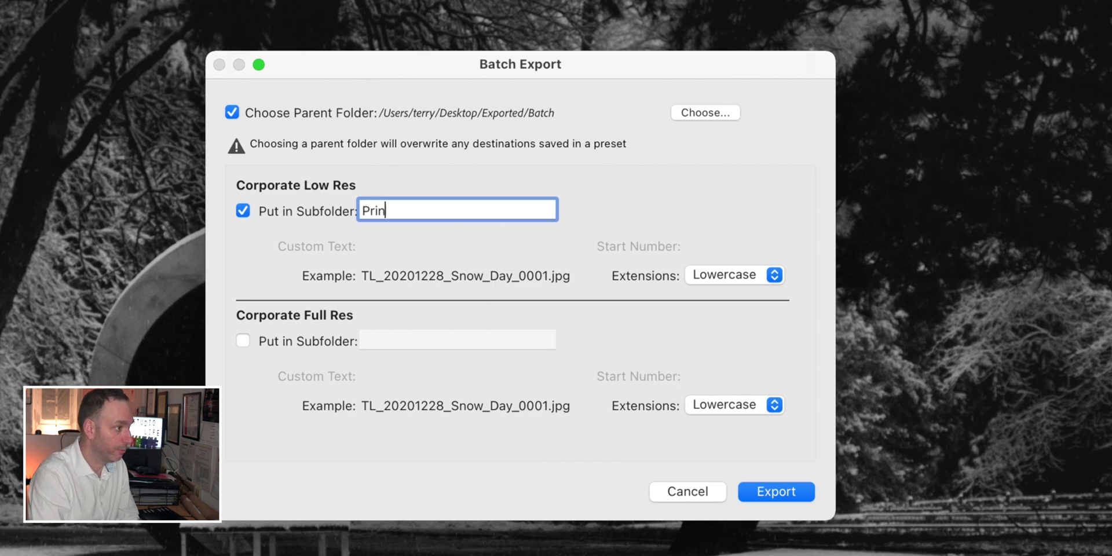
key("BackSpace")
key("BackSpace")
key("BackSpace")
key("BackSpace")
key("BackSpace")
type("We")
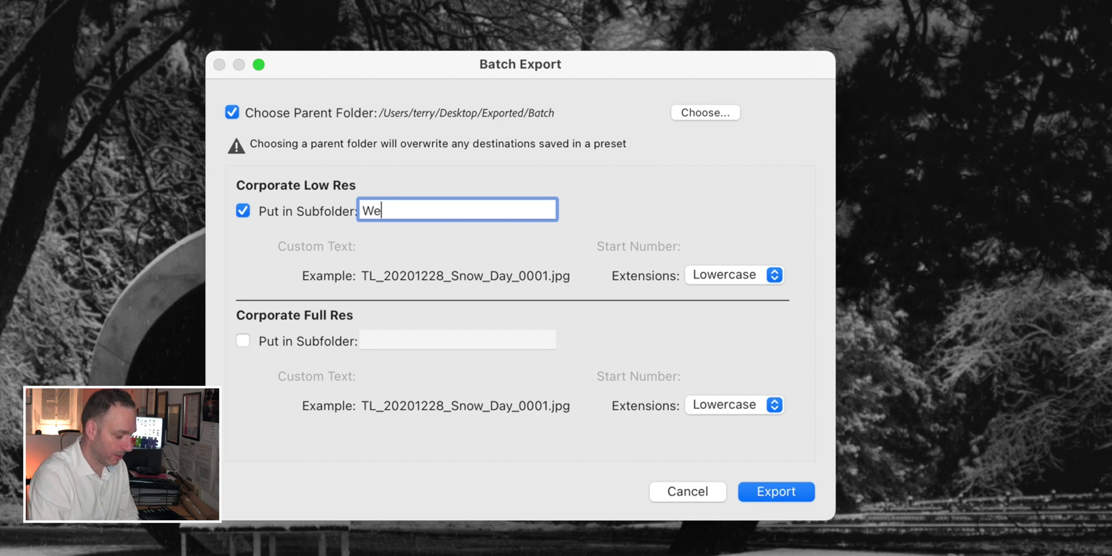
type("b_Res")
Put the Corporate Full Res exports in a subfolder named Print_Res and run the batch export
left_click(260, 340)
left_click(427, 344)
type("Print_Re")
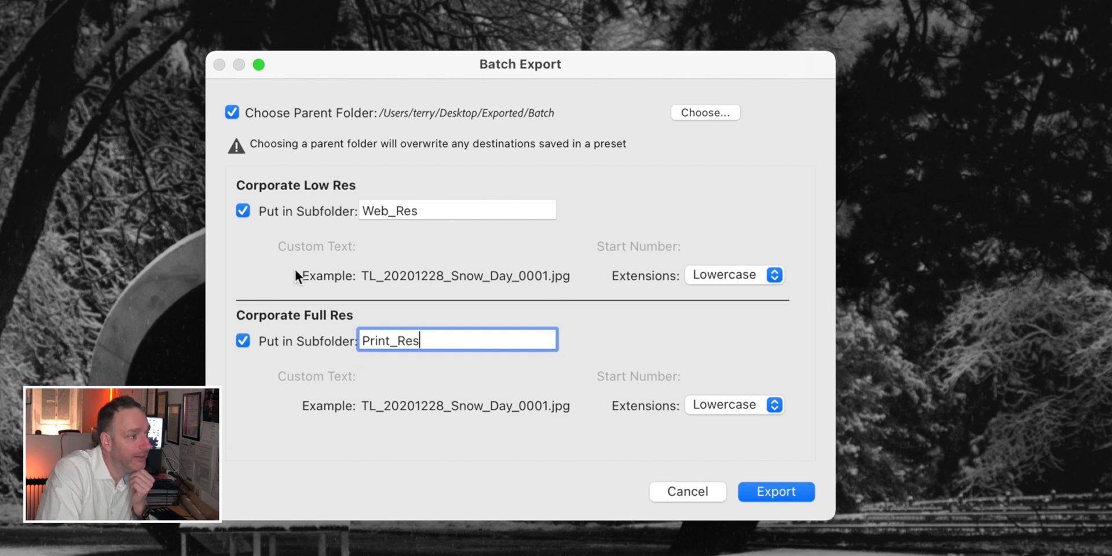
left_click(798, 492)
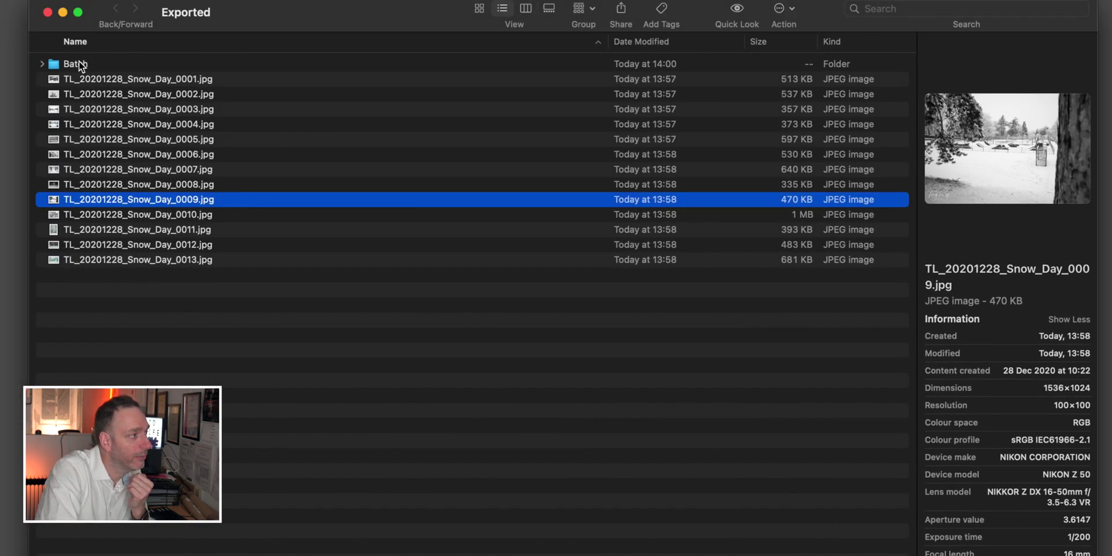
Switch to Finder, open the Batch folder inside Exported, and expand the Web_Res and Print_Res subfolders
left_click(70, 64)
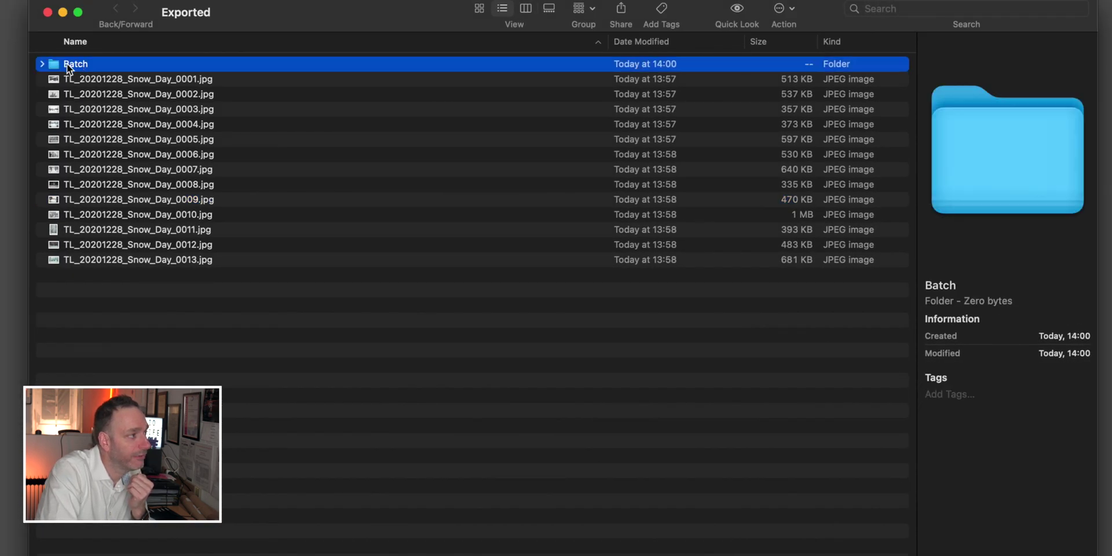
double_click(64, 64)
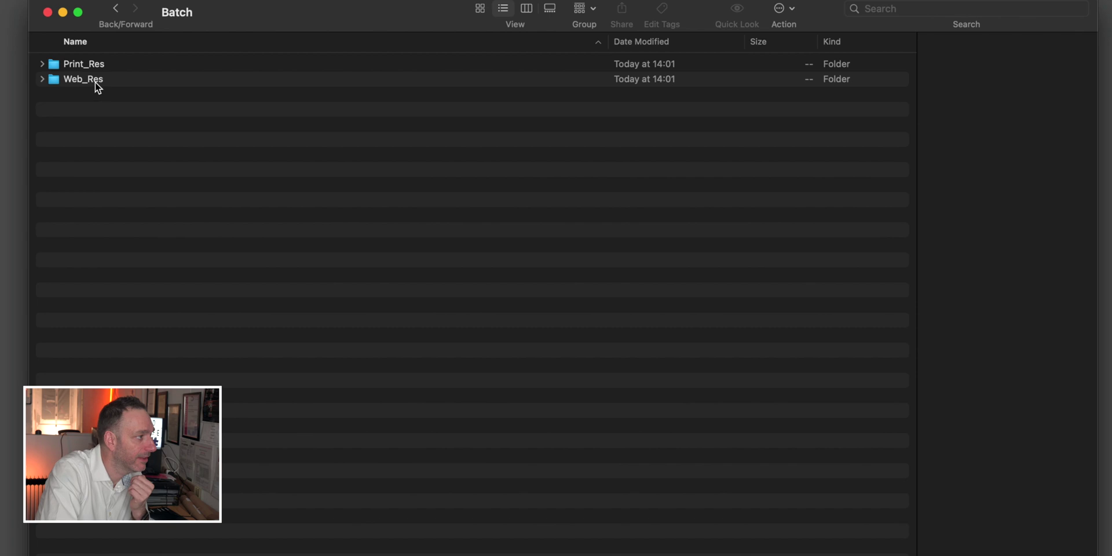
left_click(41, 79)
left_click(42, 64)
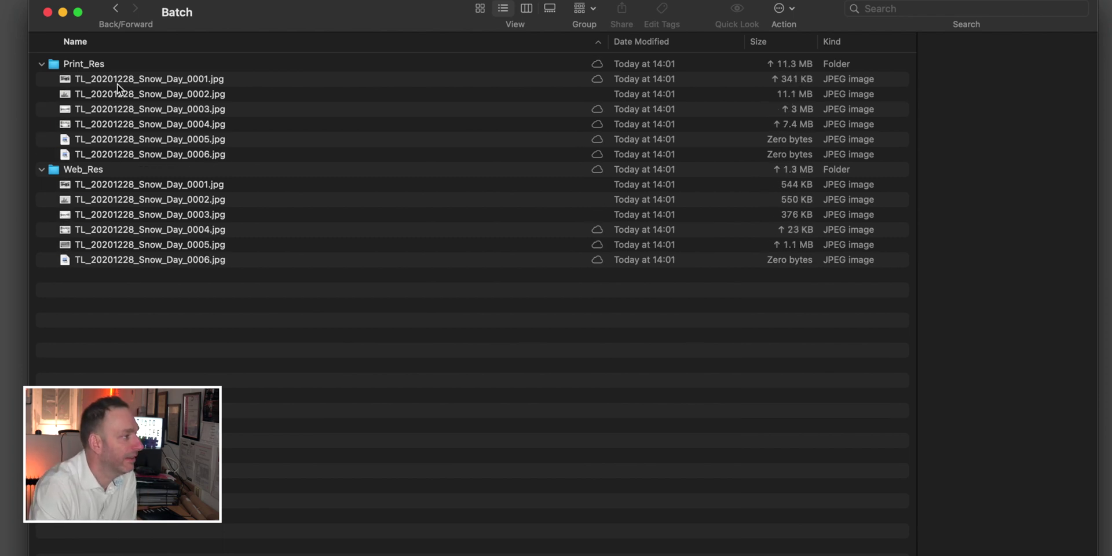
Compare the file details of TL_20201228_Snow_Day_0001.jpg in Print_Res and Web_Res, and check the second Print_Res image
left_click(119, 84)
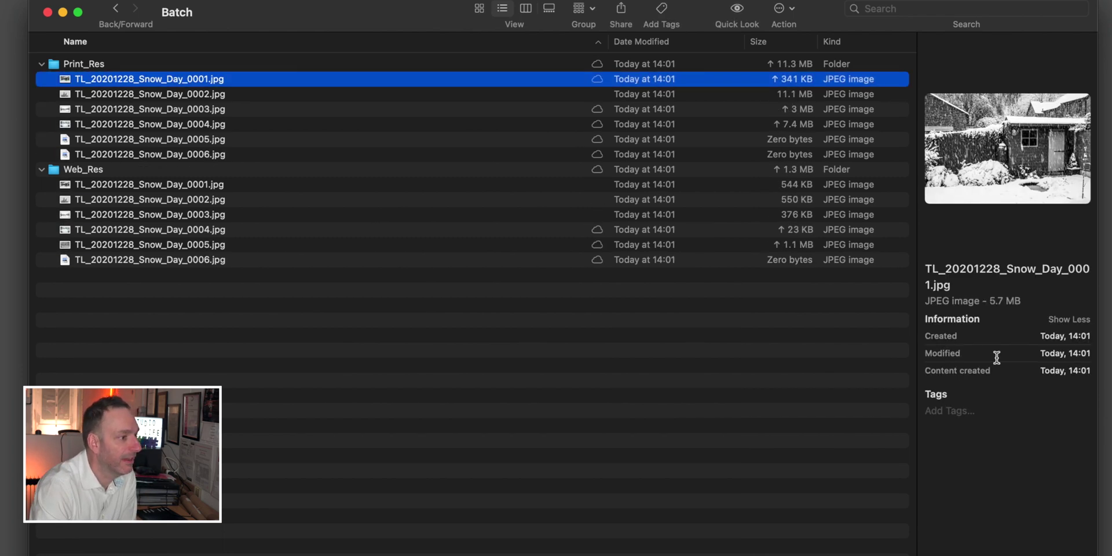
scroll(992, 350, "down", 4)
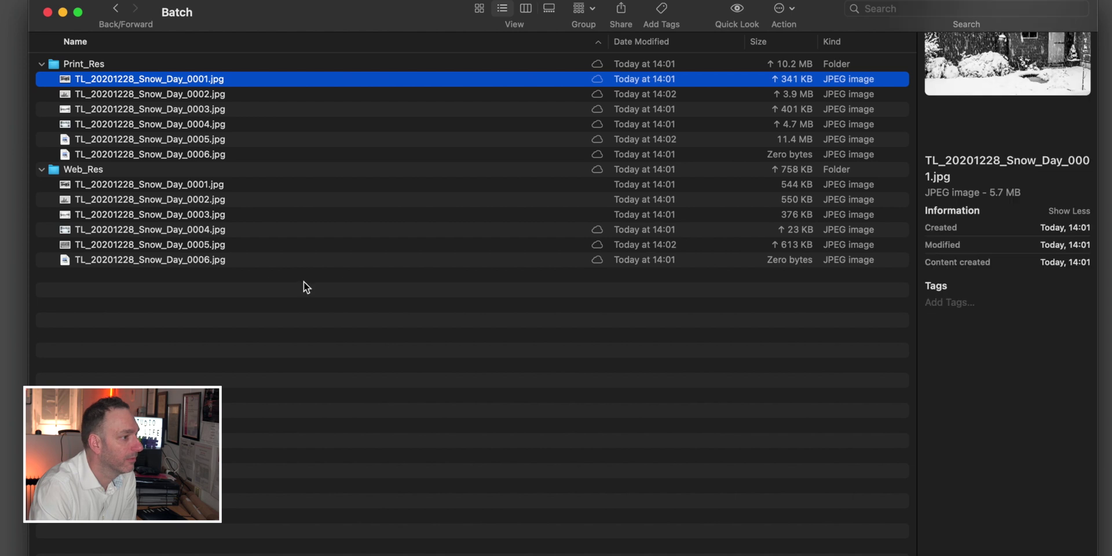
left_click(131, 183)
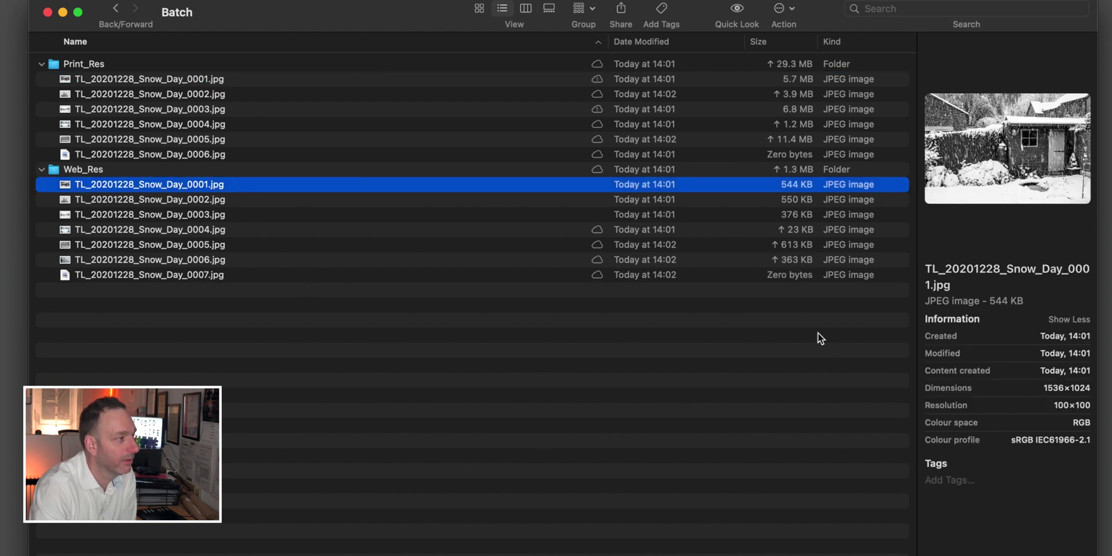
left_click(113, 77)
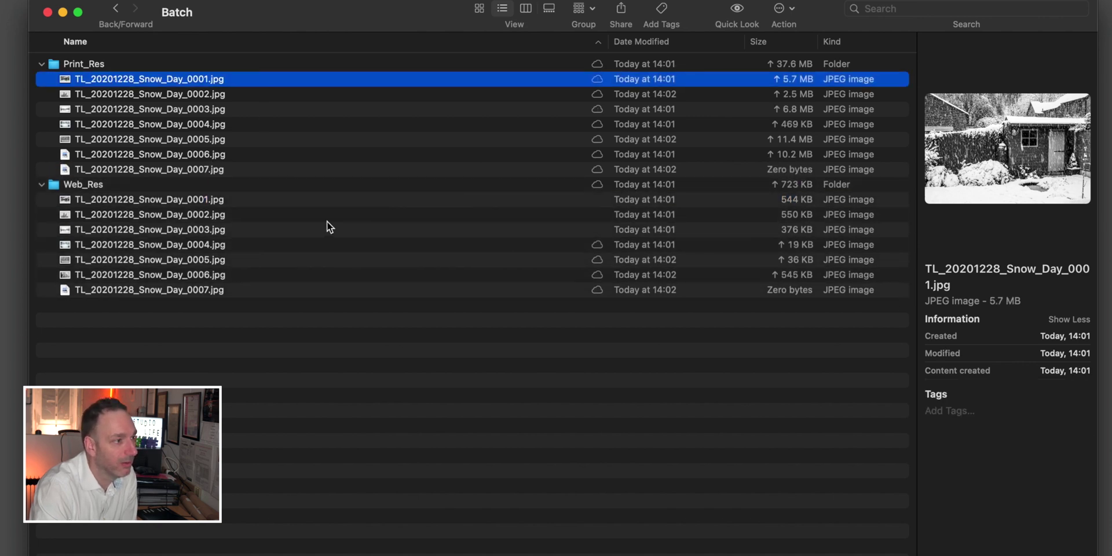
left_click(138, 96)
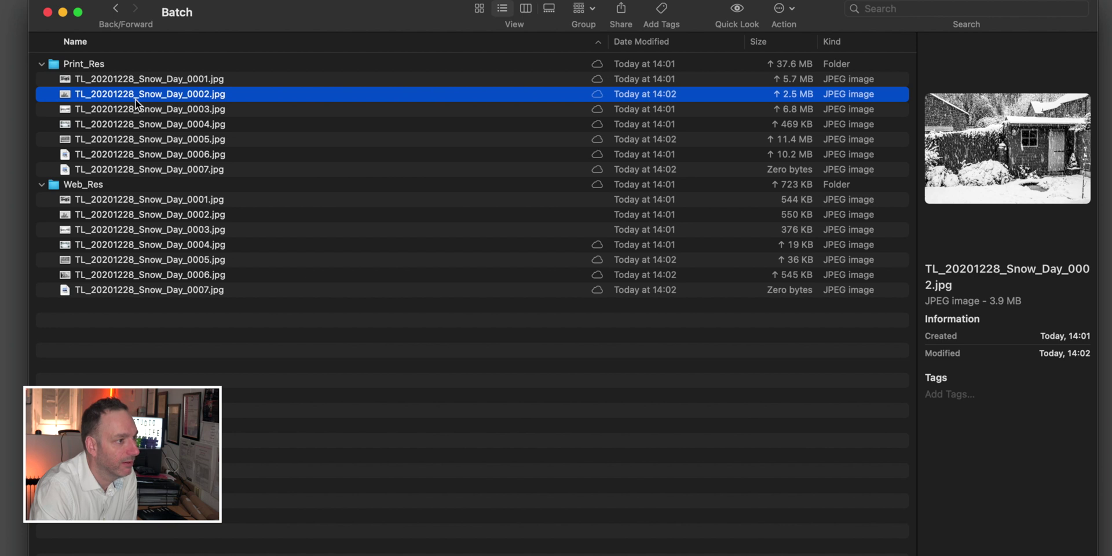